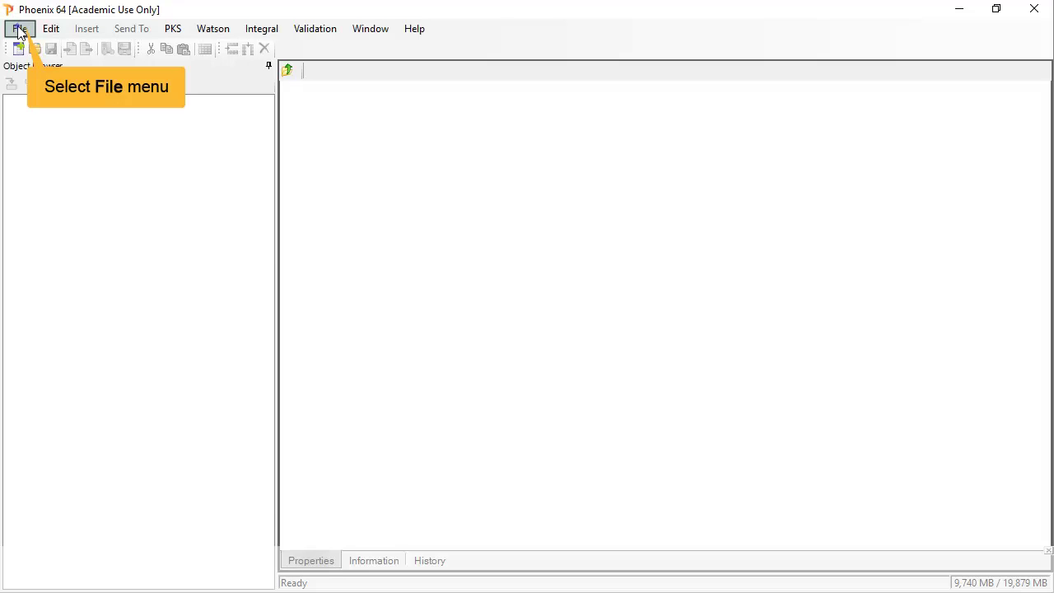
Create a new project named NCAtest.
{"action": "left_click", "coordinate": [19, 30]}
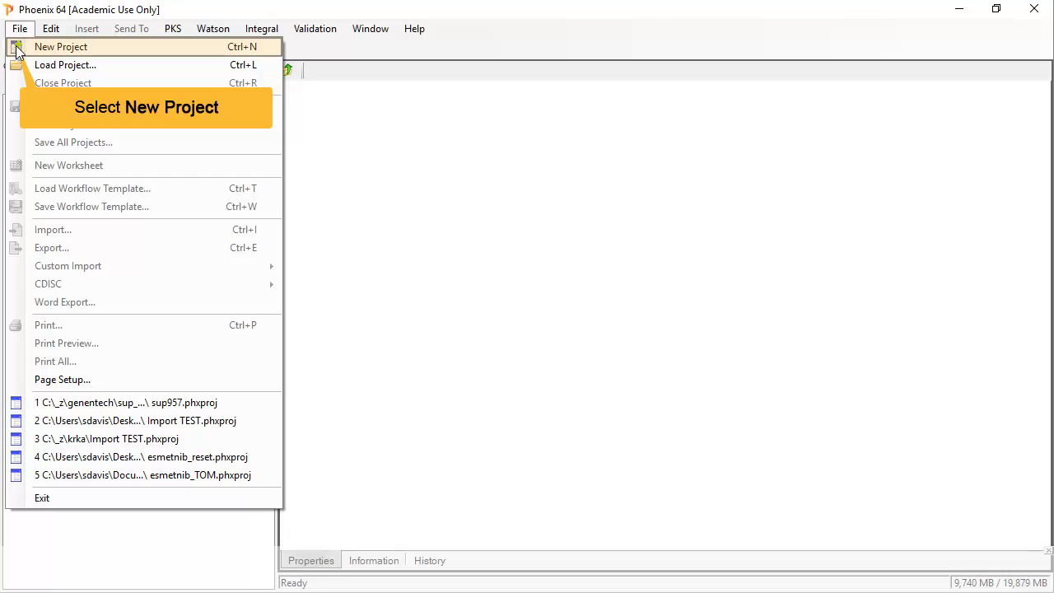
{"action": "left_click", "coordinate": [61, 47]}
{"action": "type", "text": "NCAtest"}
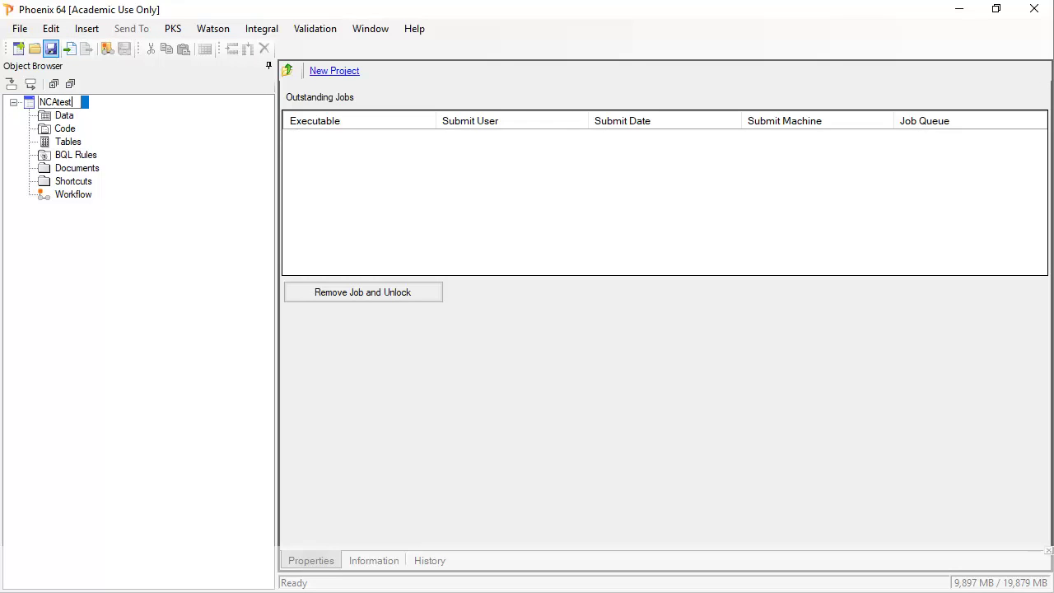
{"action": "key", "text": "Return"}
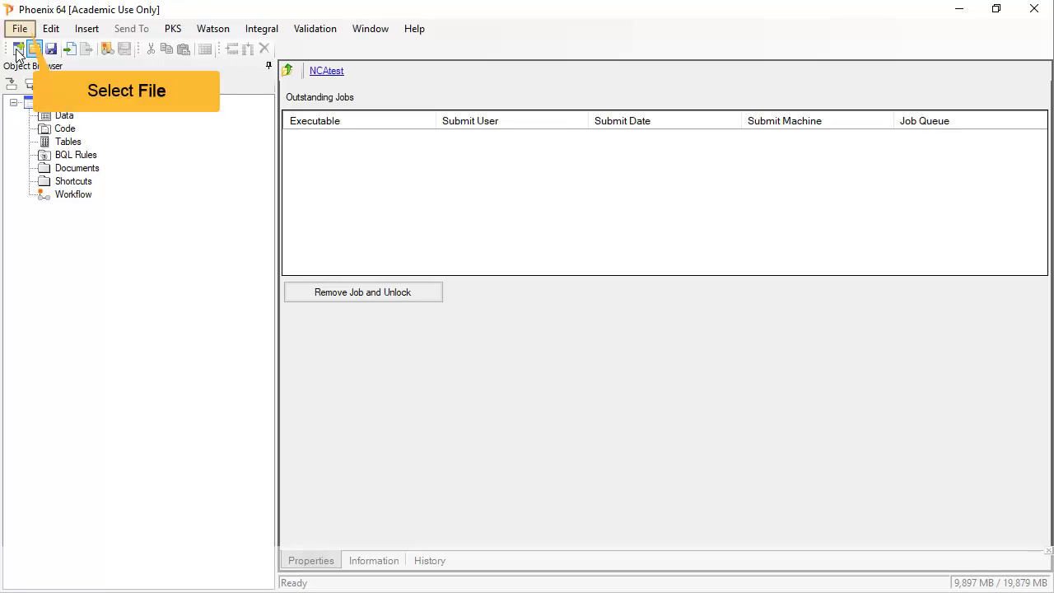
Import NCA_crossover.csv from the evaluation folder into the project, treating the row below the header as a units row.
{"action": "left_click", "coordinate": [20, 31]}
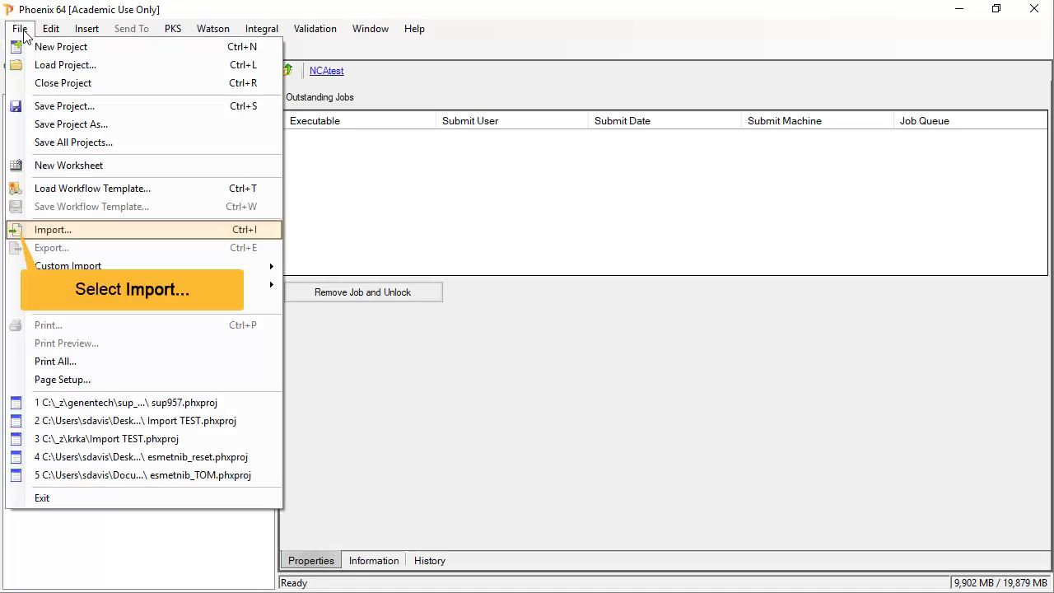
{"action": "left_click", "coordinate": [17, 230]}
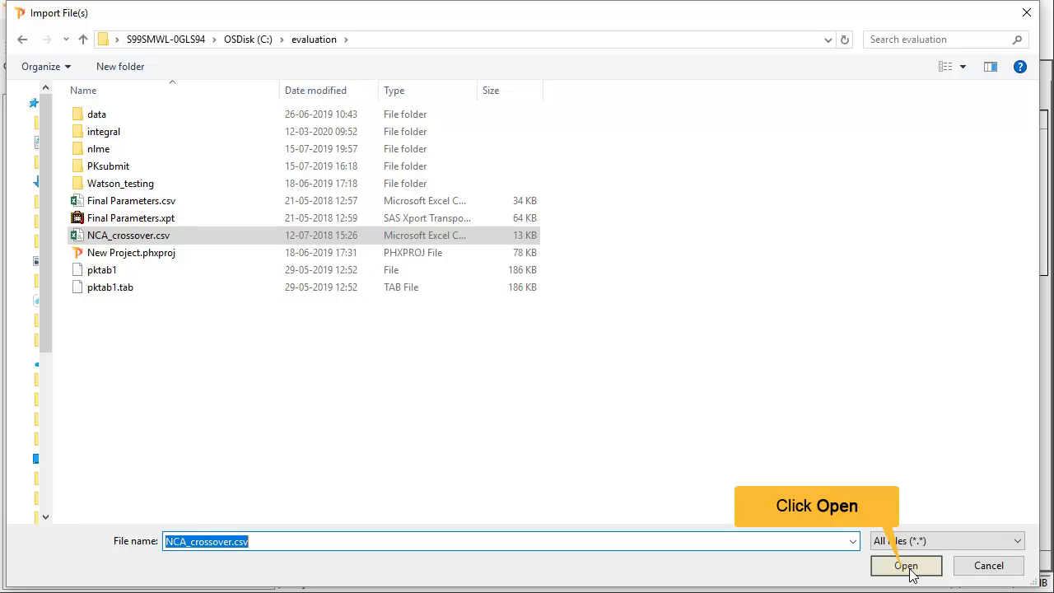
{"action": "left_click", "coordinate": [906, 566]}
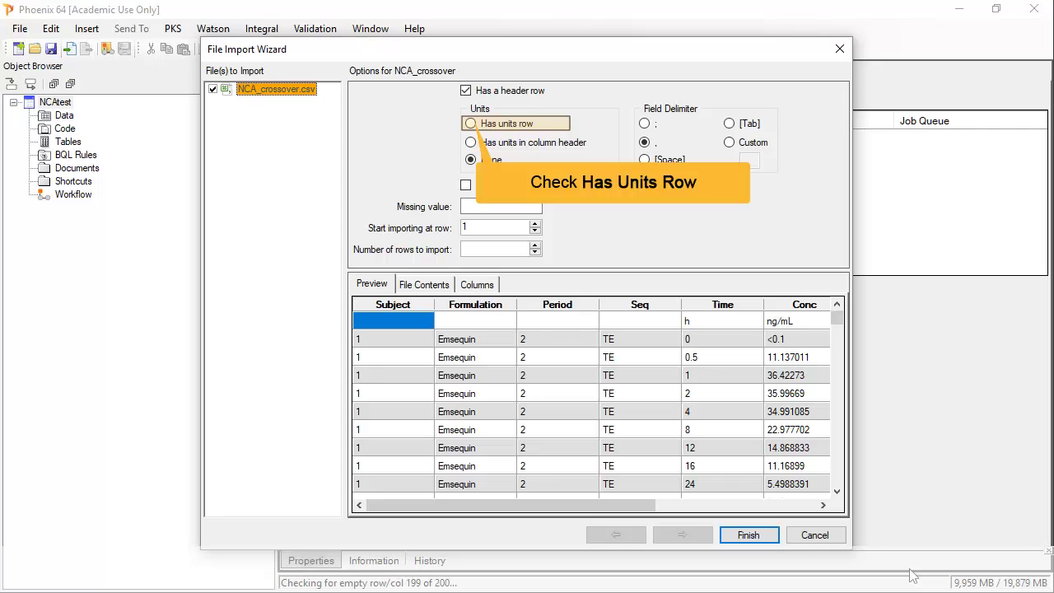
{"action": "left_click", "coordinate": [471, 125]}
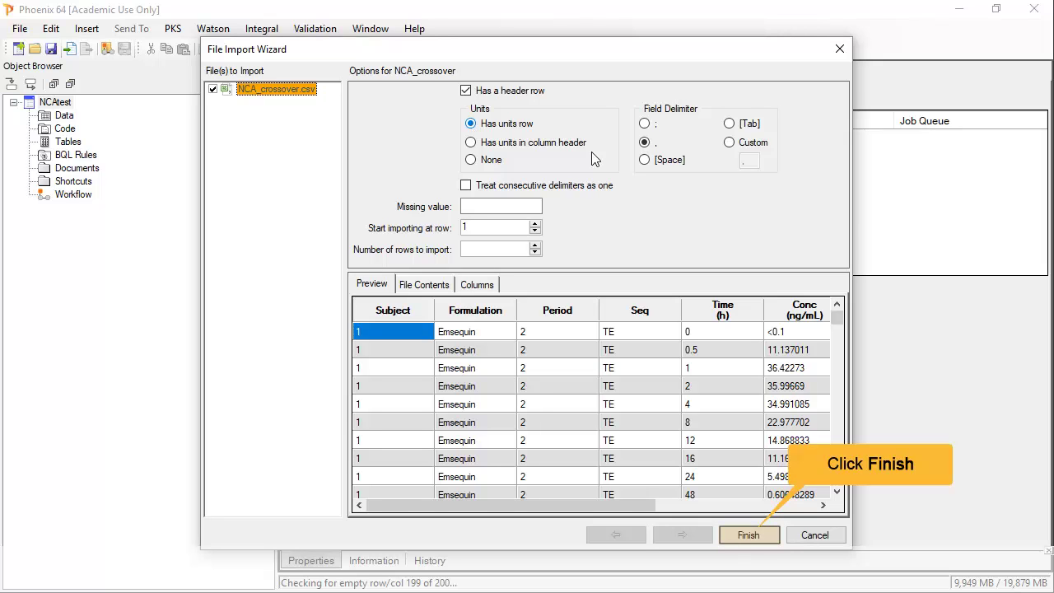
{"action": "left_click", "coordinate": [732, 535]}
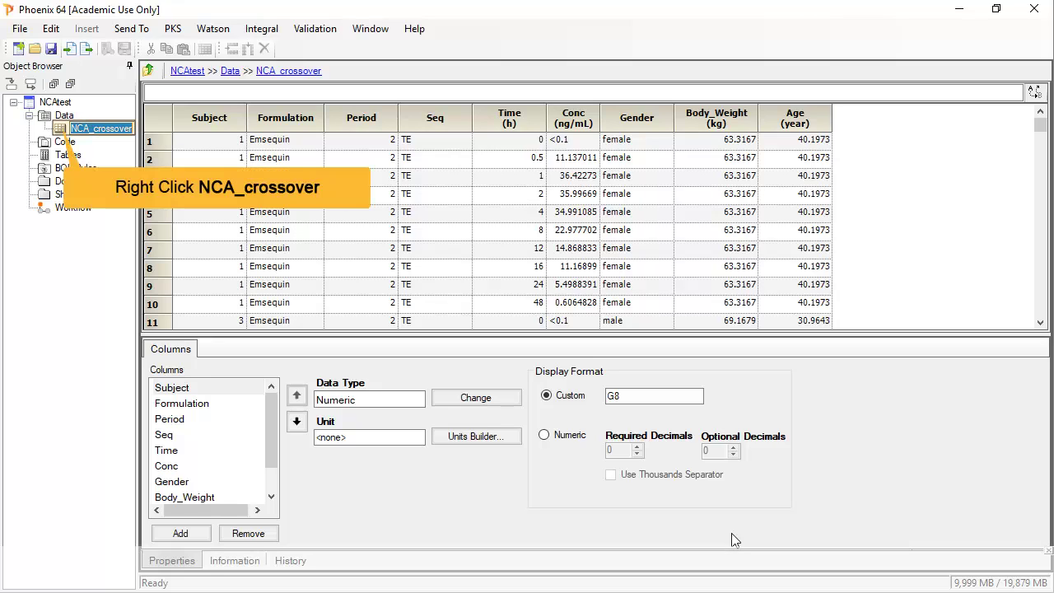
Send the NCA_crossover worksheet to a new XY Plot object in the workflow.
{"action": "right_click", "coordinate": [60, 129]}
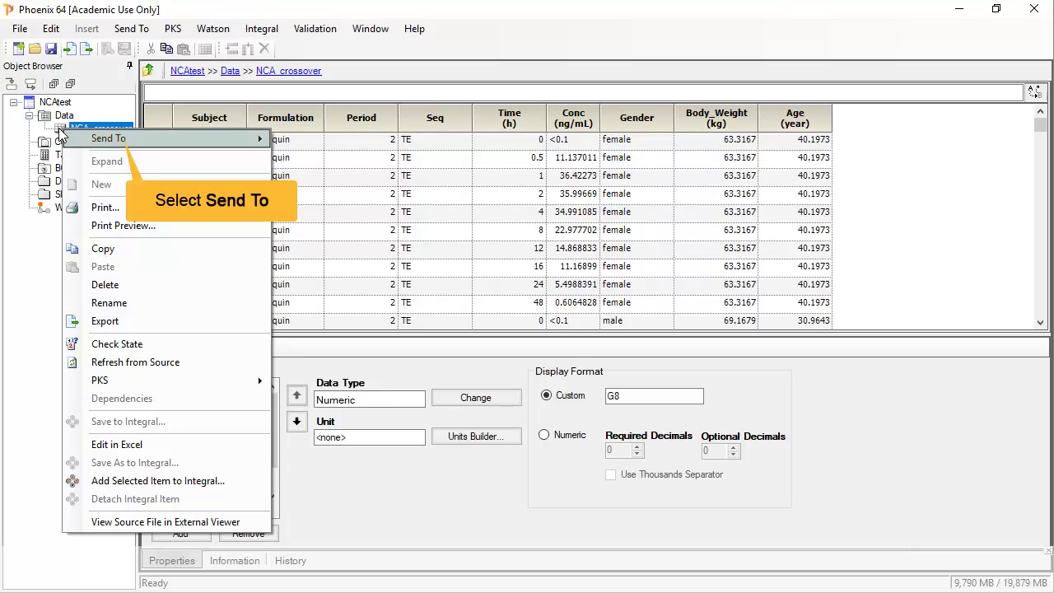
{"action": "left_click", "coordinate": [118, 143]}
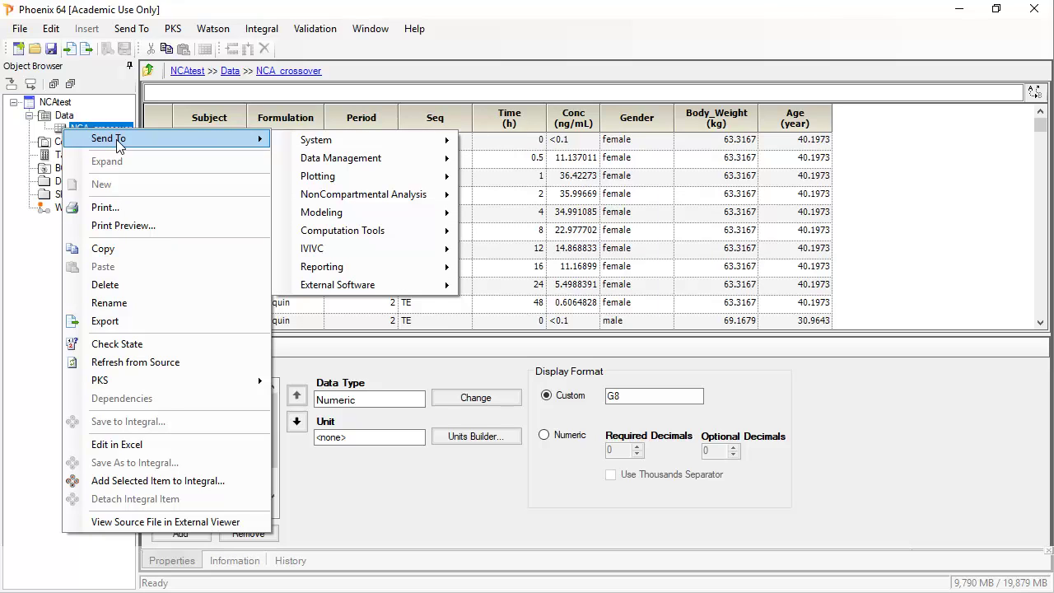
{"action": "left_click", "coordinate": [350, 183]}
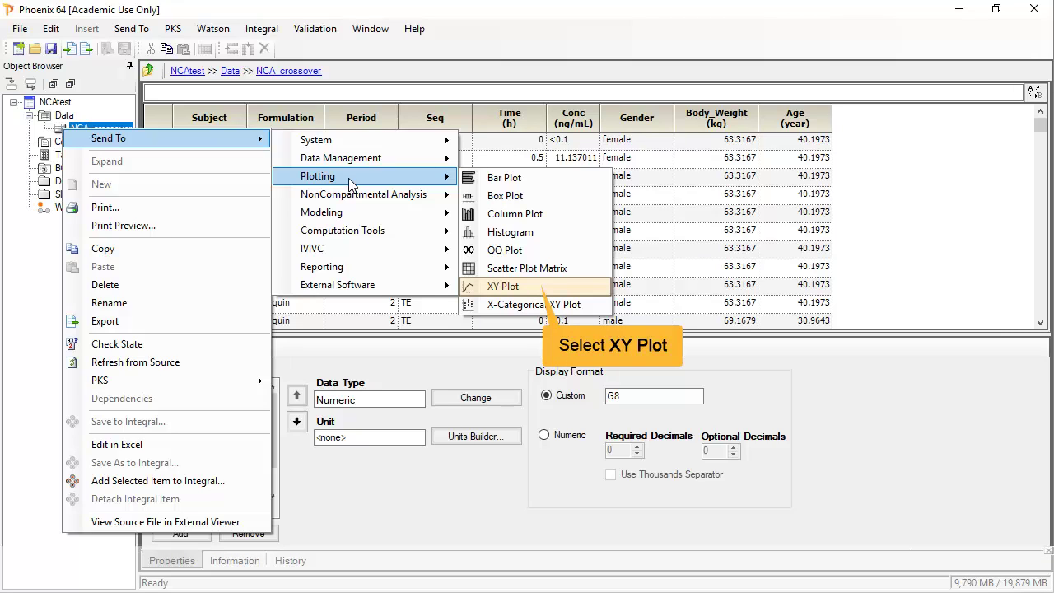
{"action": "left_click", "coordinate": [534, 286]}
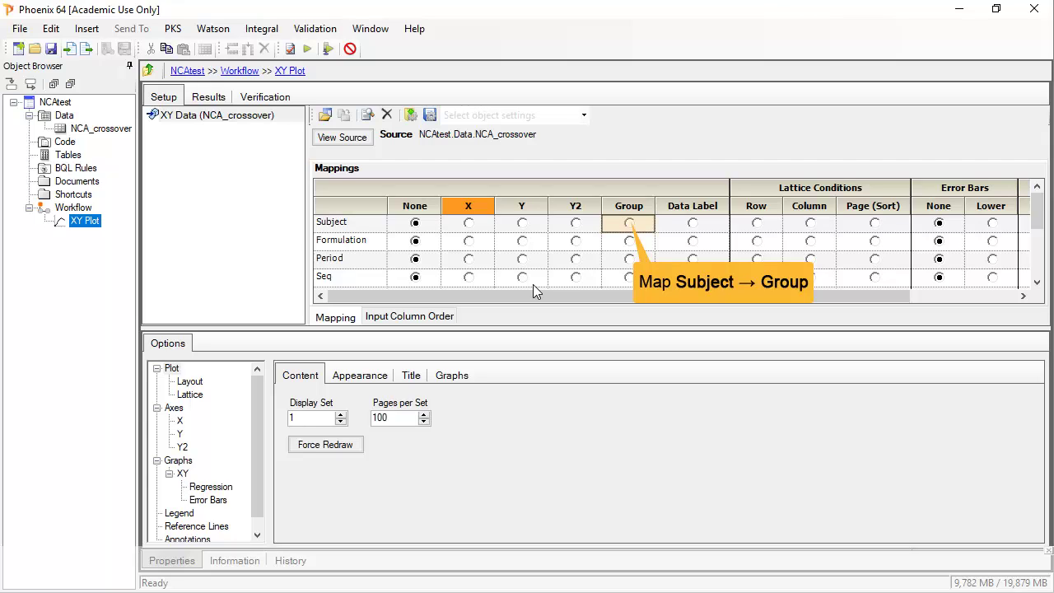
Map Subject to Group, Formulation to lattice Column, Time to X and Conc to Y, and execute the XY plot.
{"action": "left_click", "coordinate": [630, 224]}
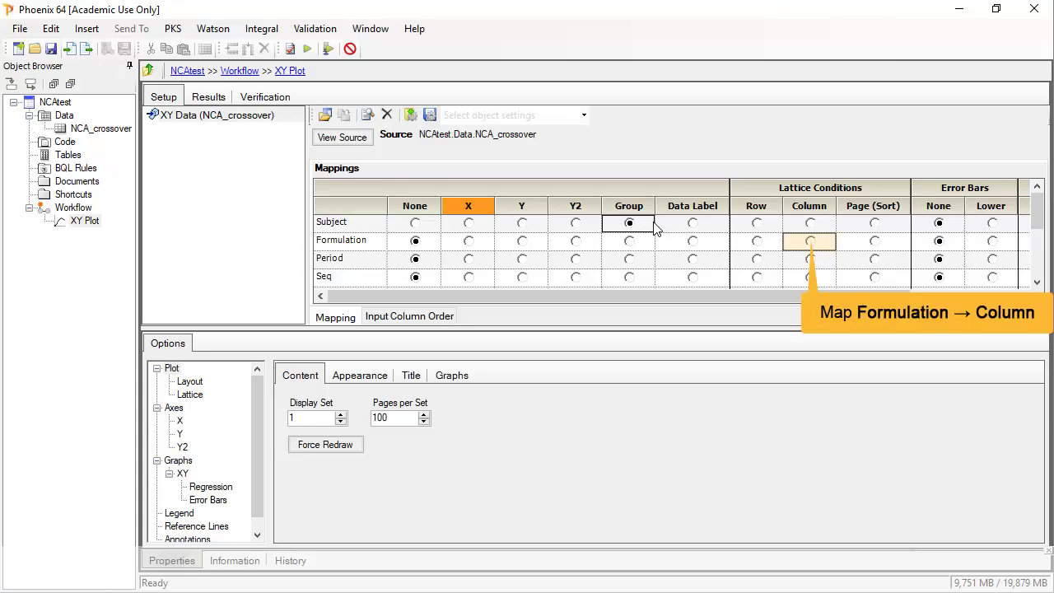
{"action": "left_click", "coordinate": [810, 241]}
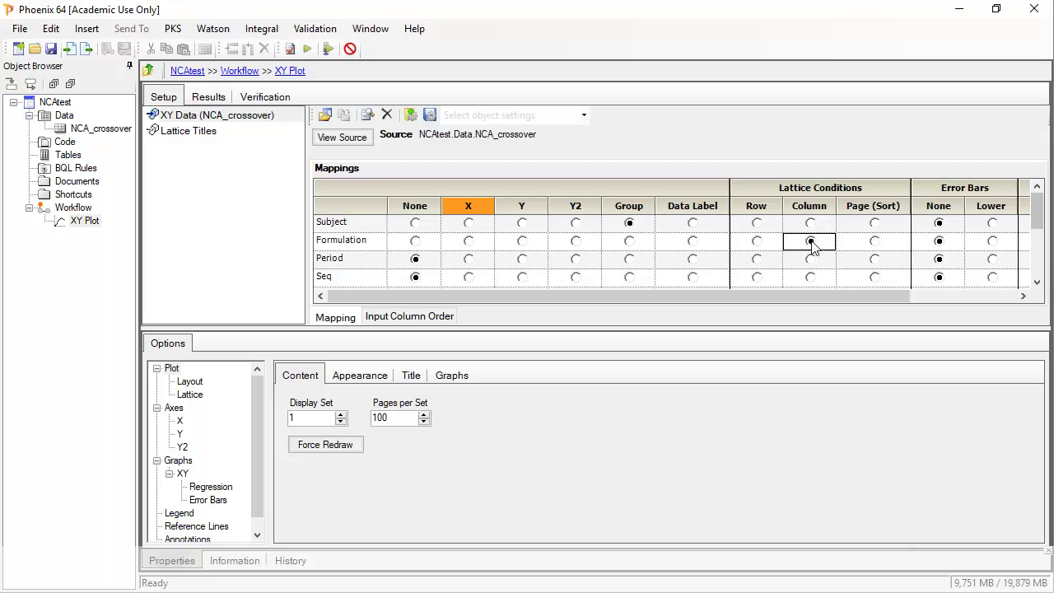
{"action": "left_click", "coordinate": [1036, 282]}
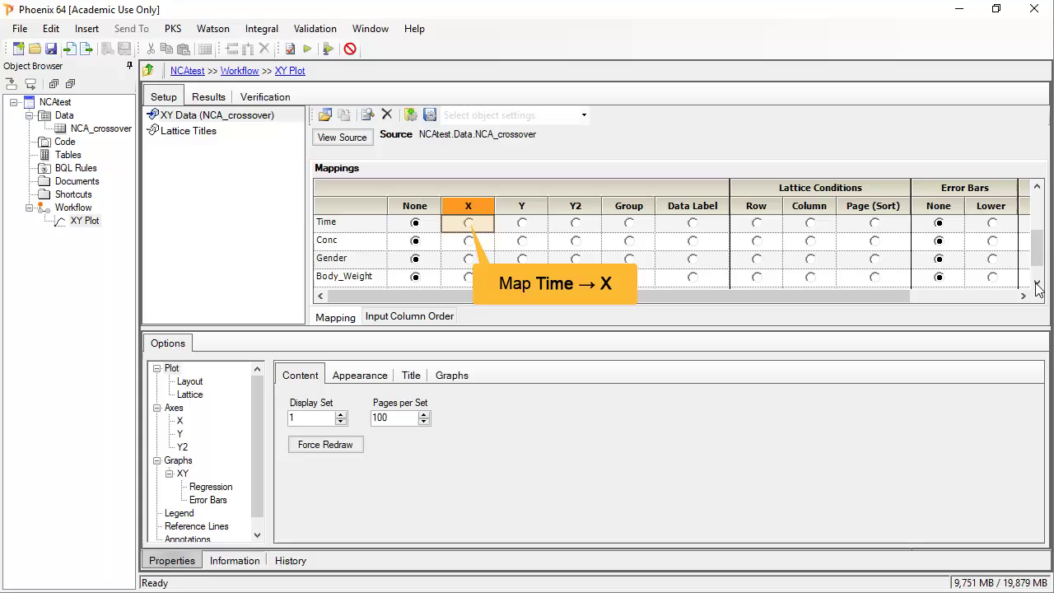
{"action": "left_click", "coordinate": [469, 223]}
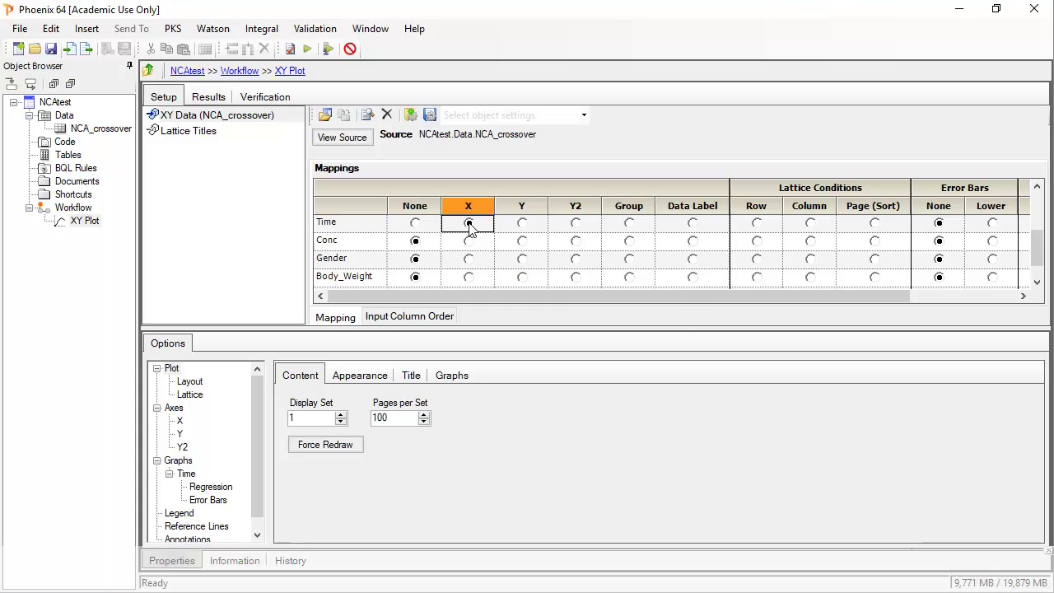
{"action": "left_click", "coordinate": [523, 241]}
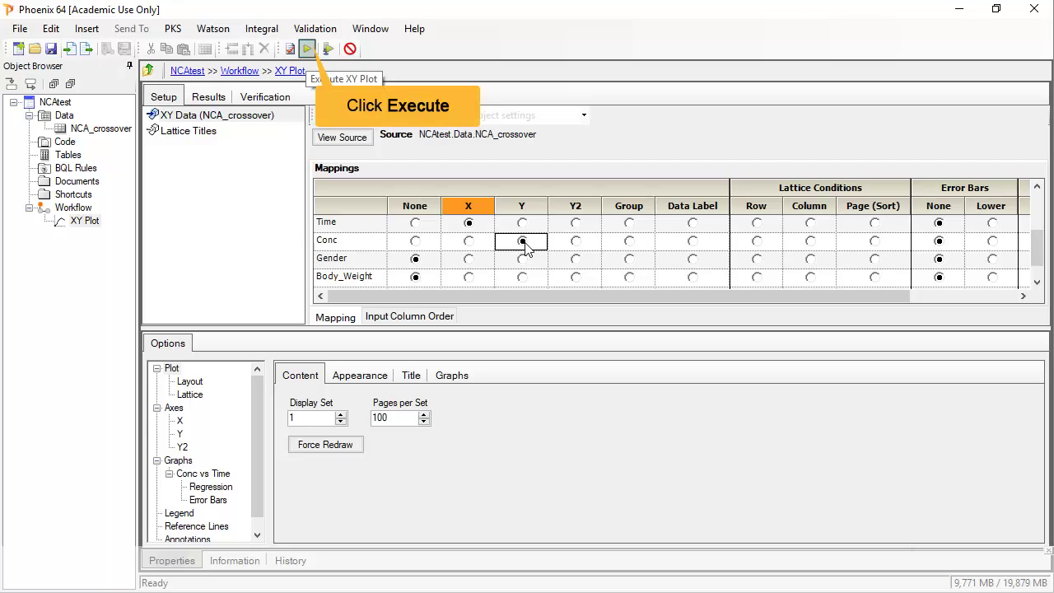
{"action": "left_click", "coordinate": [308, 50]}
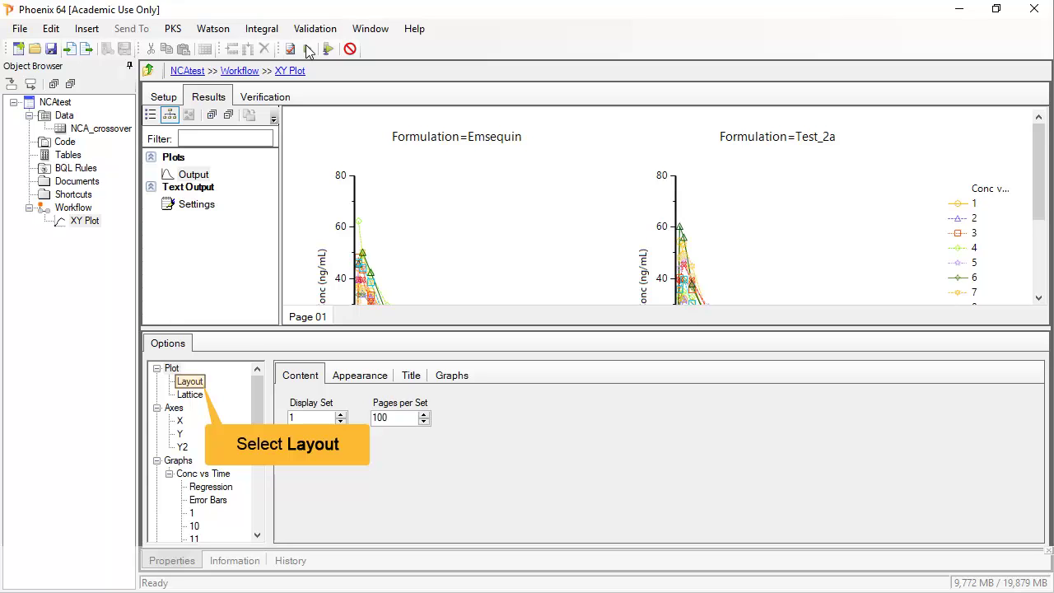
Set the plot layout's panel width to 400 and enable fitting the image to the screen.
{"action": "left_click", "coordinate": [193, 383]}
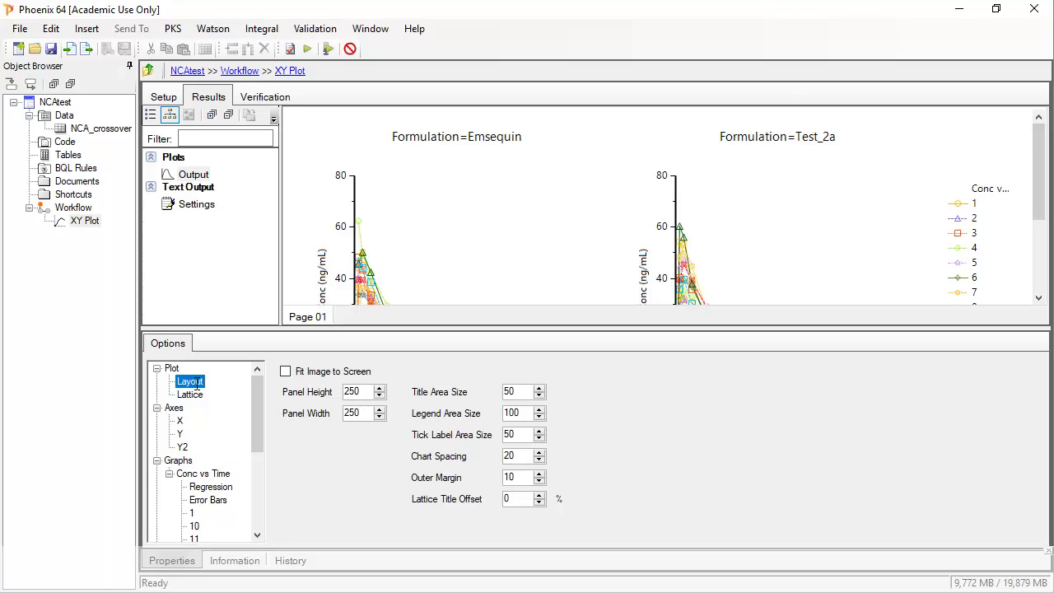
{"action": "double_click", "coordinate": [354, 413]}
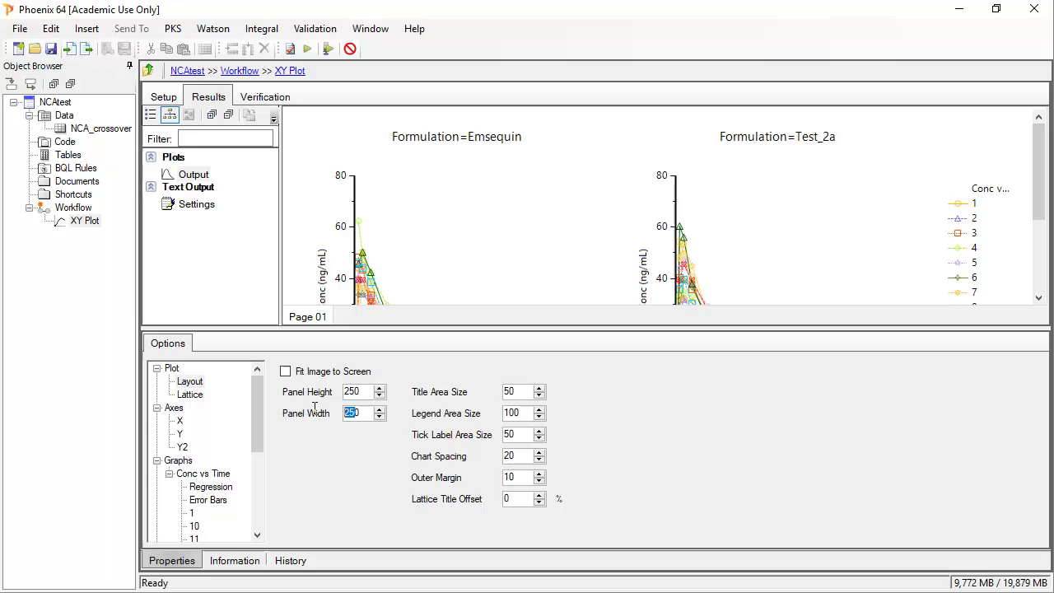
{"action": "type", "text": "400"}
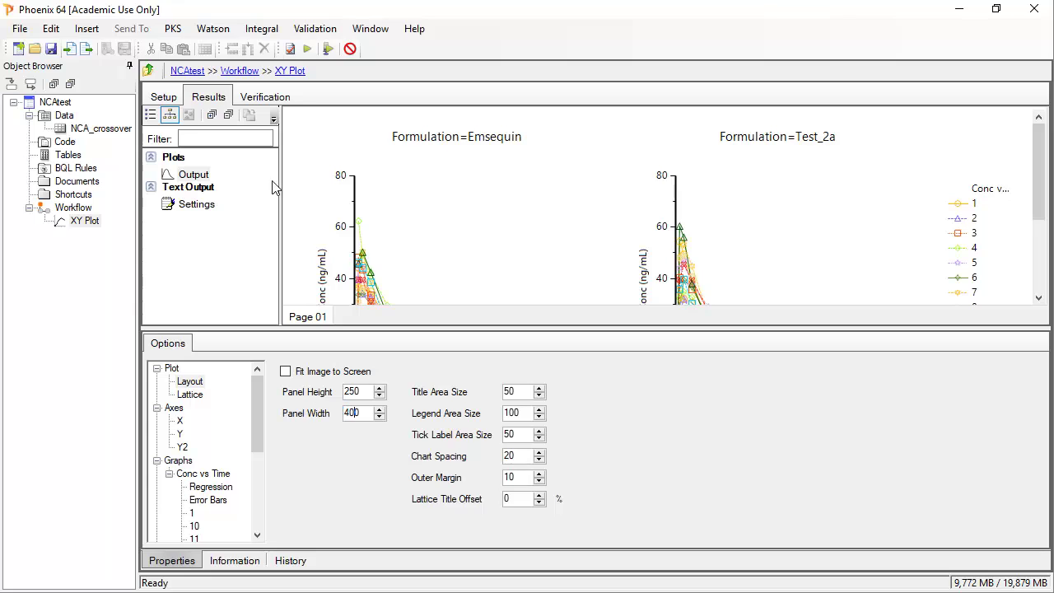
{"action": "left_click", "coordinate": [286, 373]}
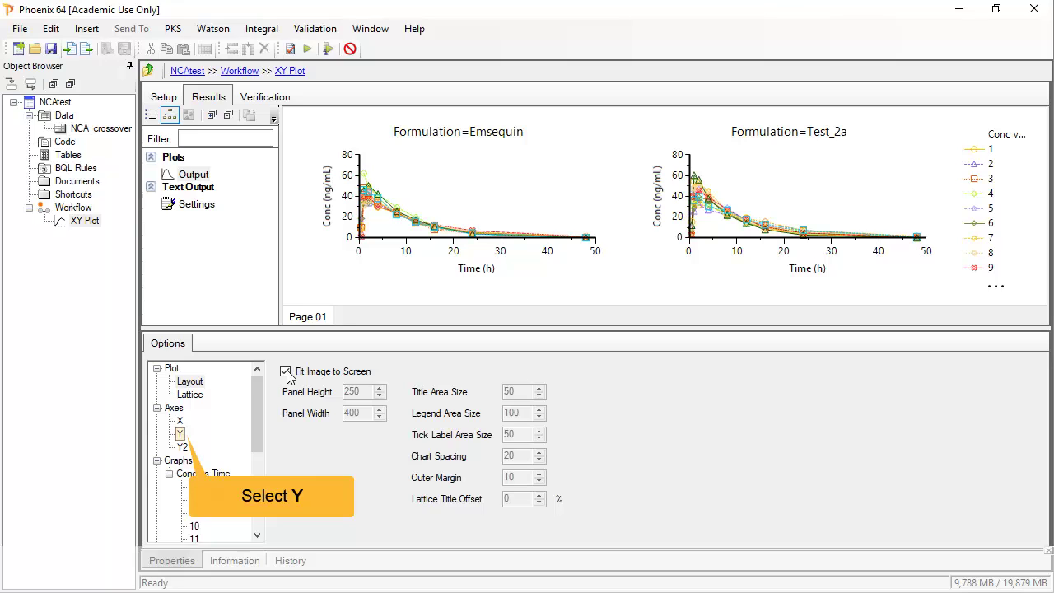
Change the plot's Y axis to a logarithmic scale and enlarge the results area by shrinking the options area.
{"action": "left_click", "coordinate": [180, 435]}
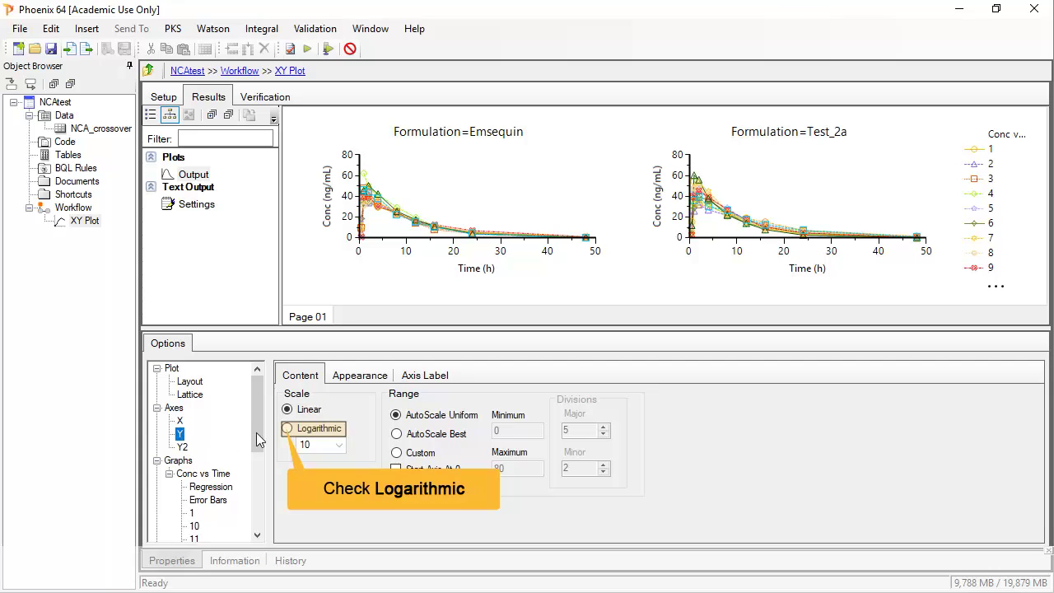
{"action": "left_click", "coordinate": [288, 428]}
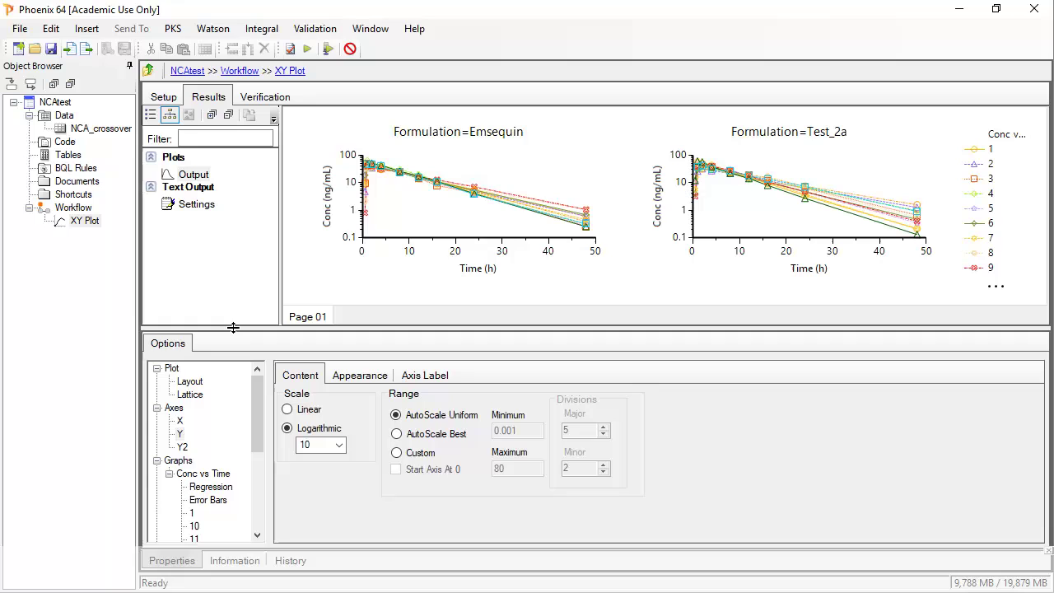
{"action": "left_click_drag", "start_coordinate": [231, 328], "coordinate": [236, 445]}
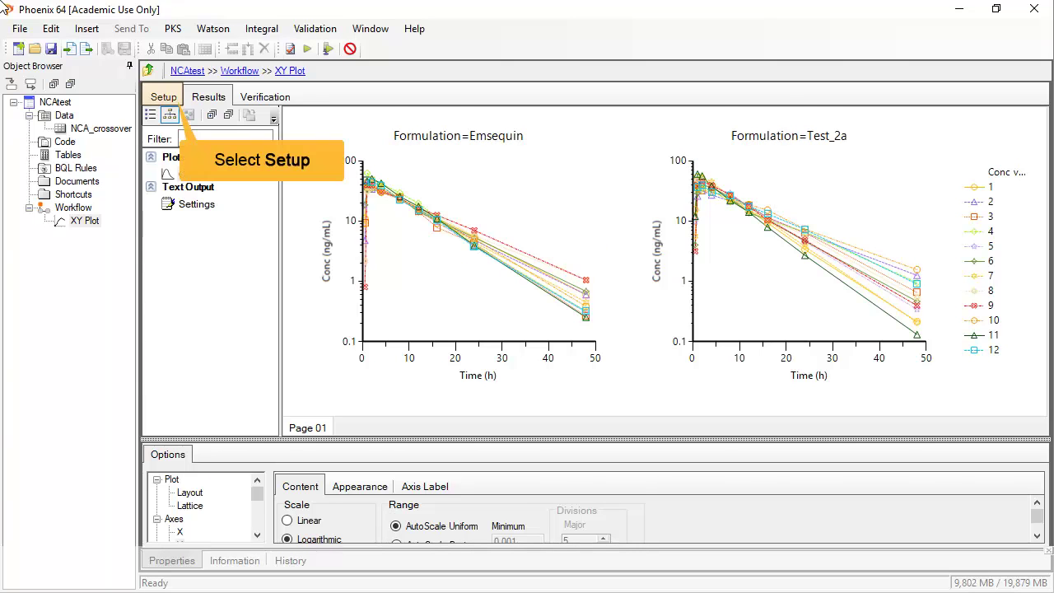
Rerun the XY plot with Subject remapped to Page (Sort) and Formulation to Group, and go to Page 03 of the output.
{"action": "left_click", "coordinate": [164, 97]}
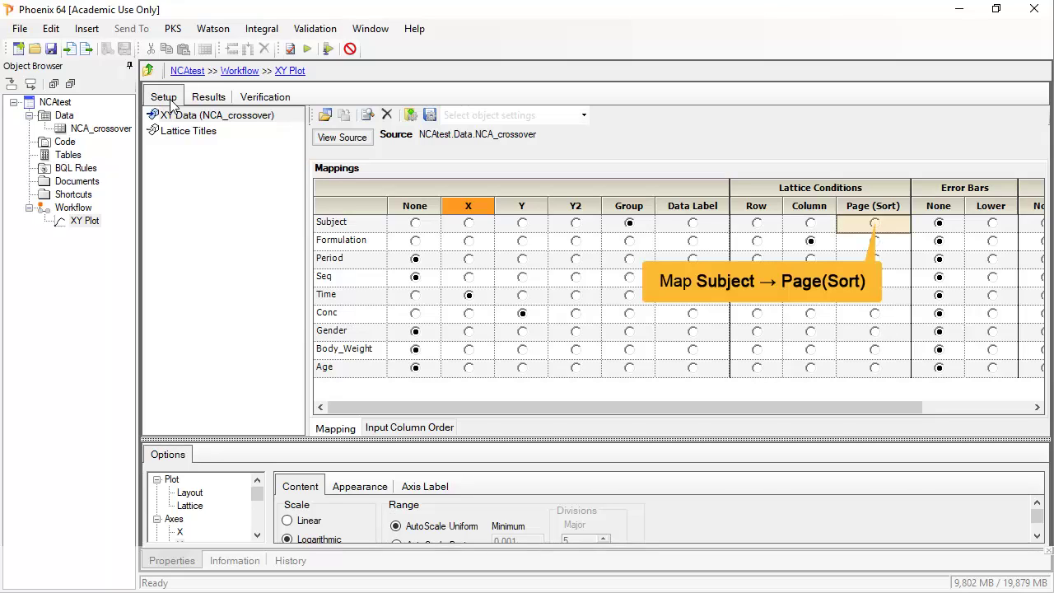
{"action": "left_click", "coordinate": [876, 224]}
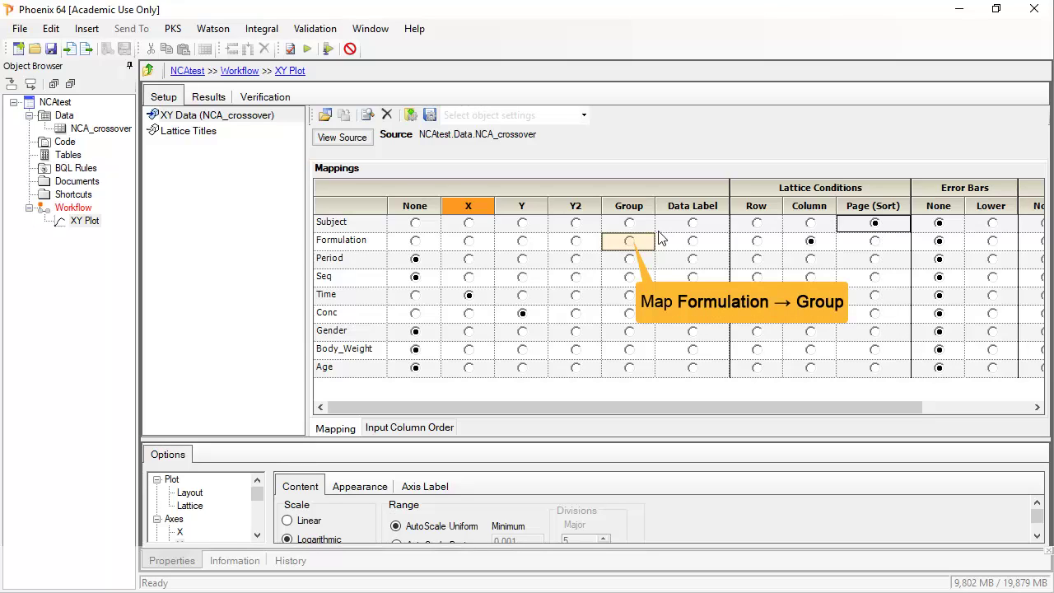
{"action": "left_click", "coordinate": [631, 244]}
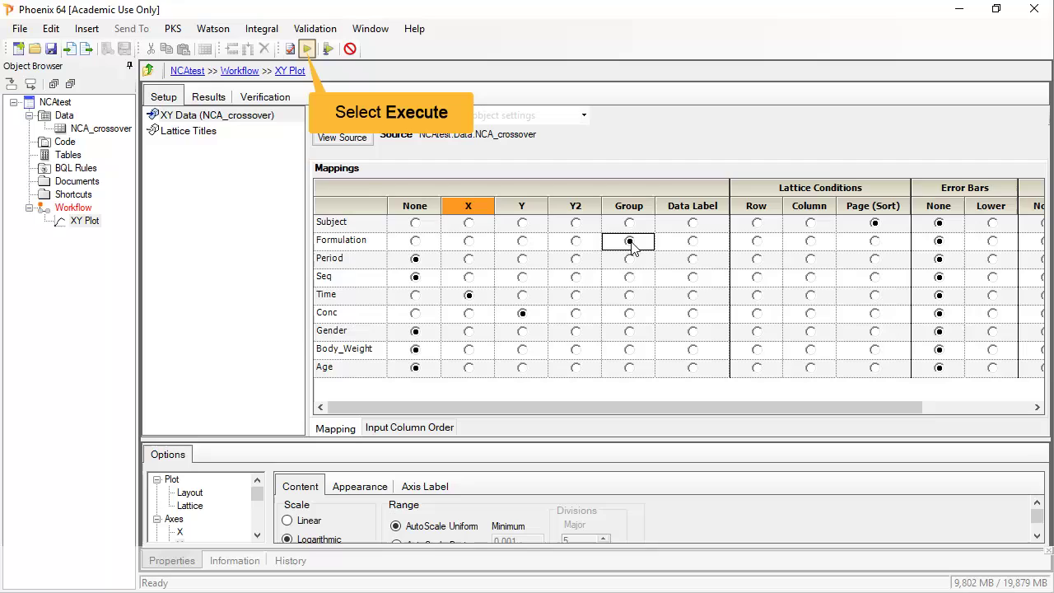
{"action": "left_click", "coordinate": [307, 50]}
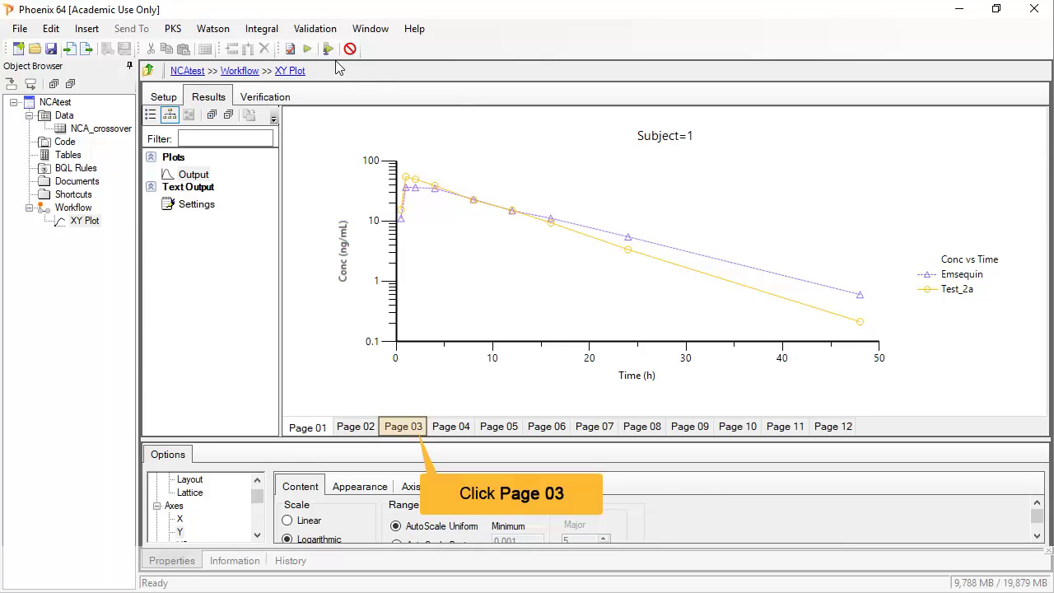
{"action": "left_click", "coordinate": [414, 428]}
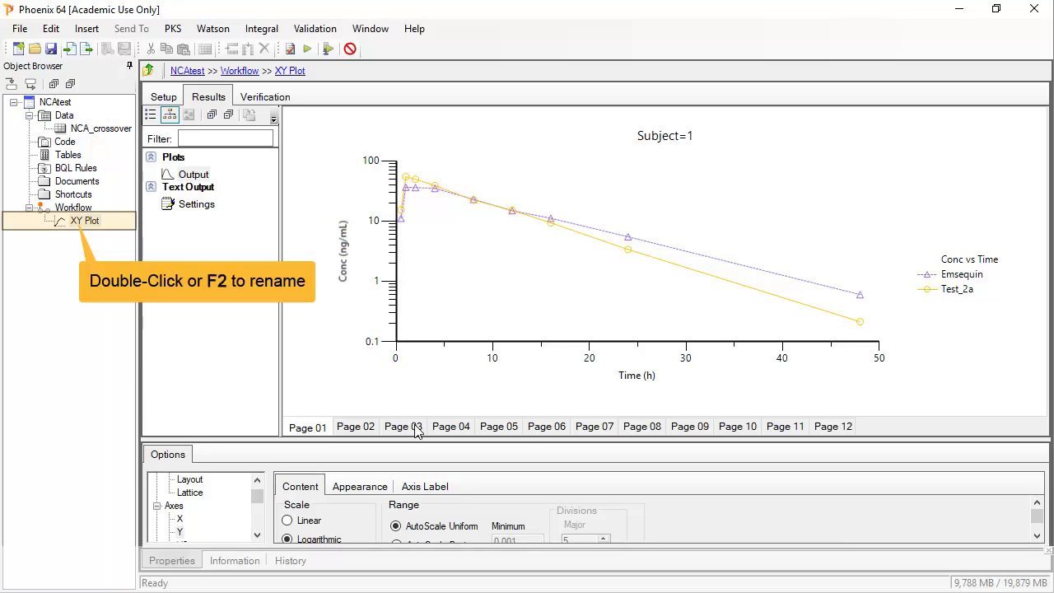
Rename the XY Plot object in the workflow as "by subject".
{"action": "double_click", "coordinate": [78, 221]}
{"action": "type", "text": "by "}
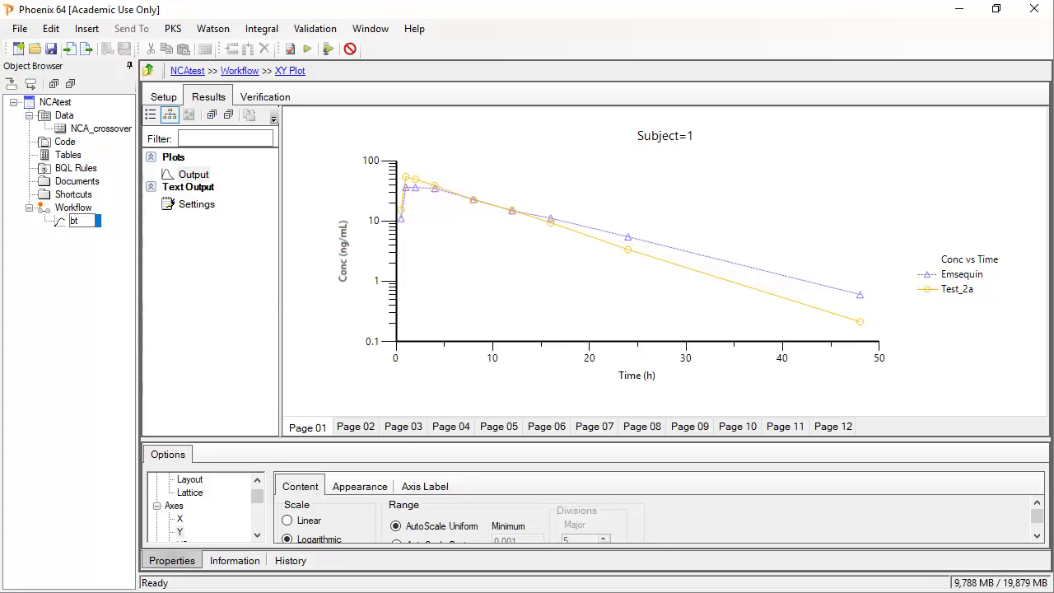
{"action": "type", "text": "subject"}
{"action": "key", "text": "Return"}
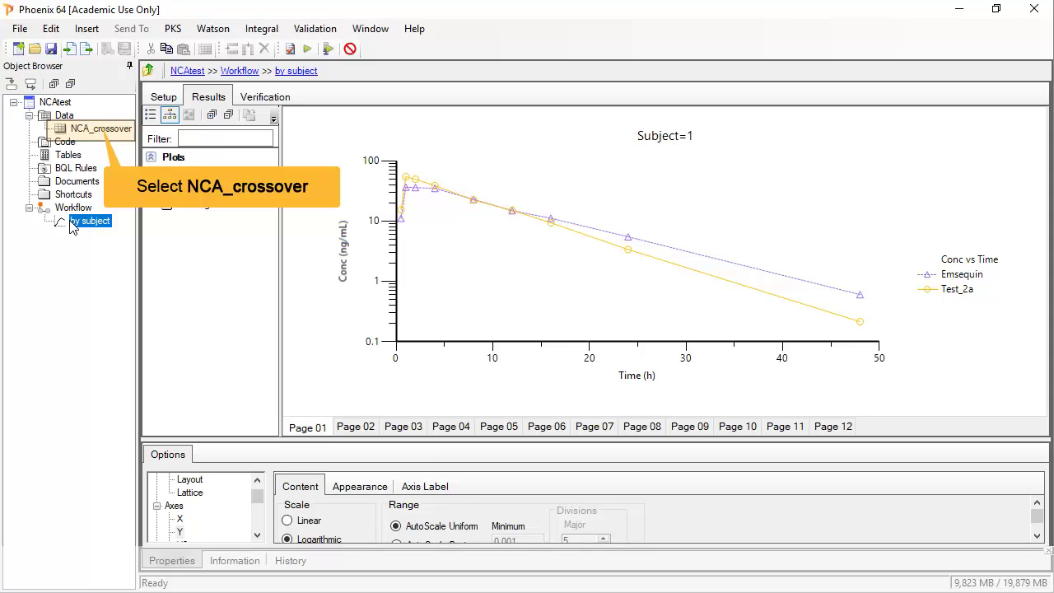
Send the NCA_crossover worksheet to a new NCA object and set its calculation method to Linear Up Log Down.
{"action": "left_click", "coordinate": [96, 132]}
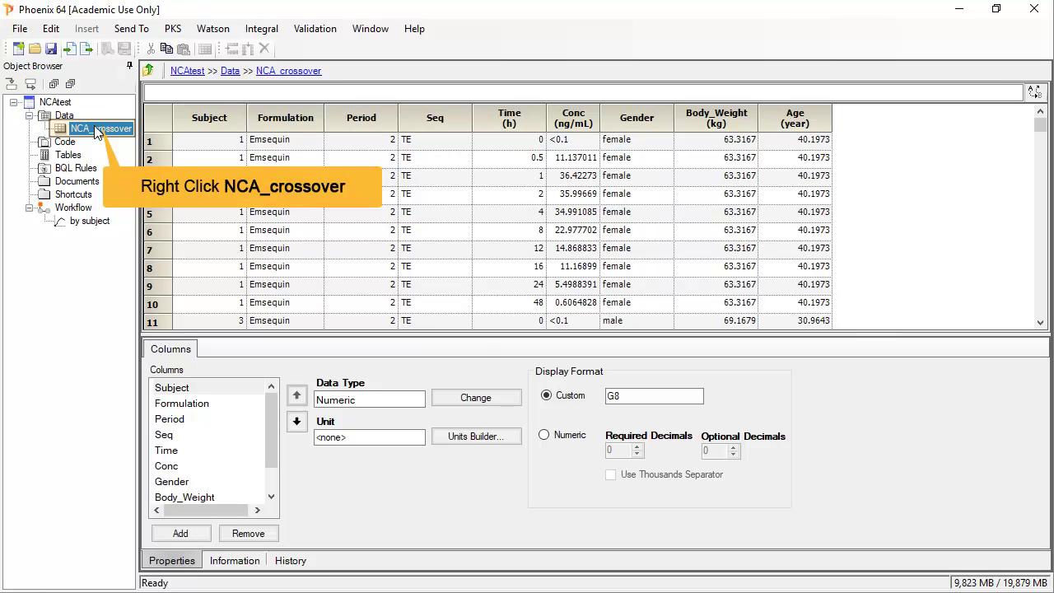
{"action": "right_click", "coordinate": [96, 132]}
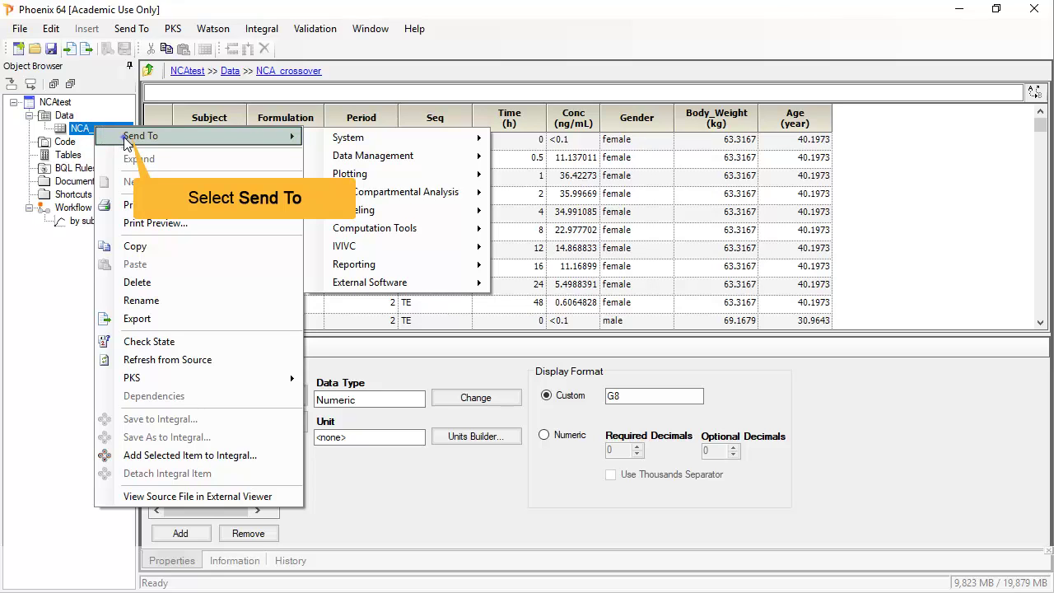
{"action": "left_click", "coordinate": [126, 142]}
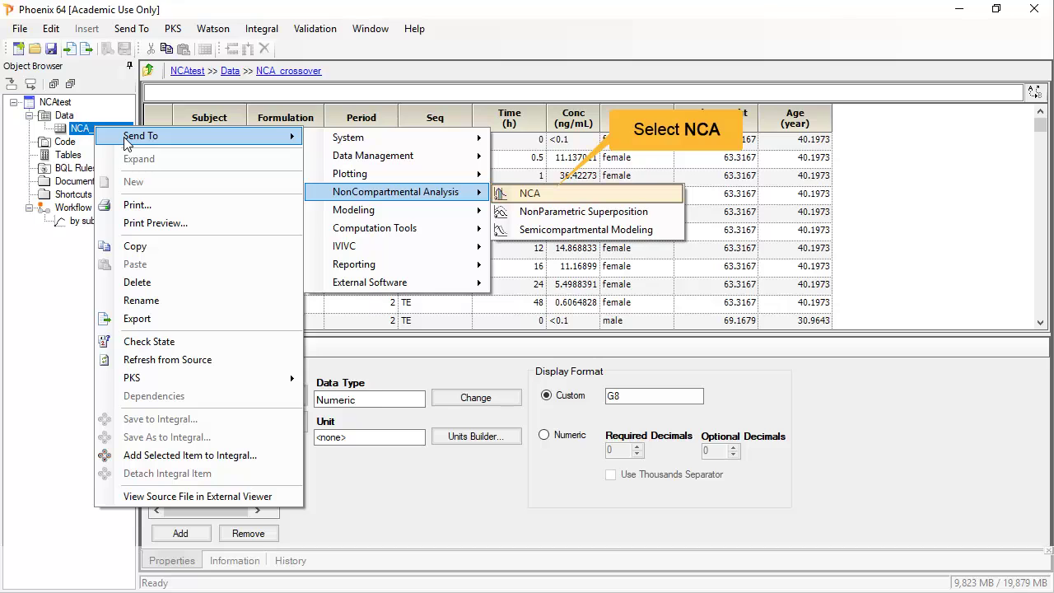
{"action": "left_click", "coordinate": [528, 194]}
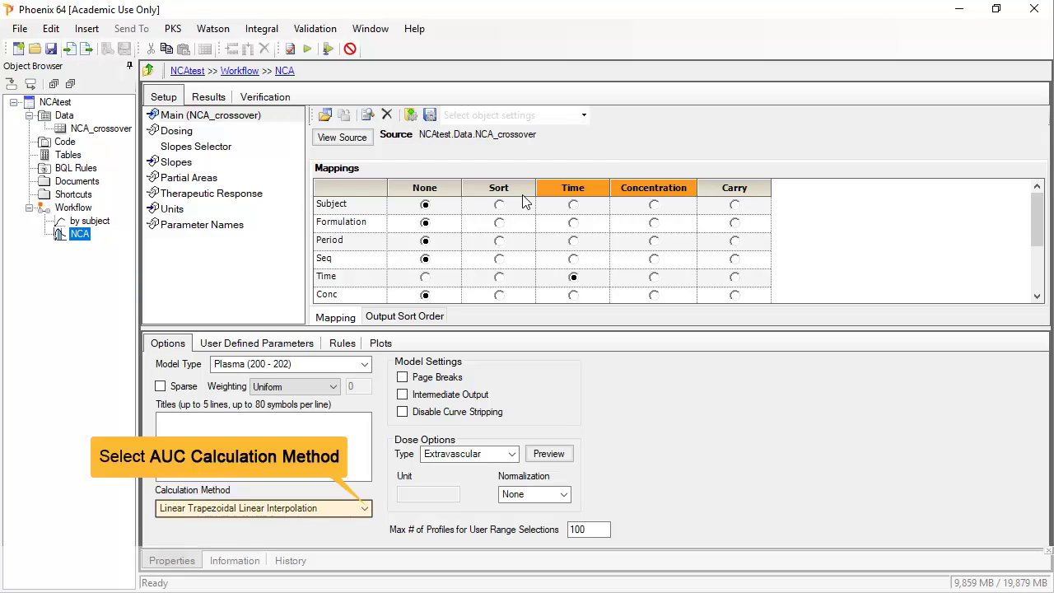
{"action": "left_click", "coordinate": [364, 508]}
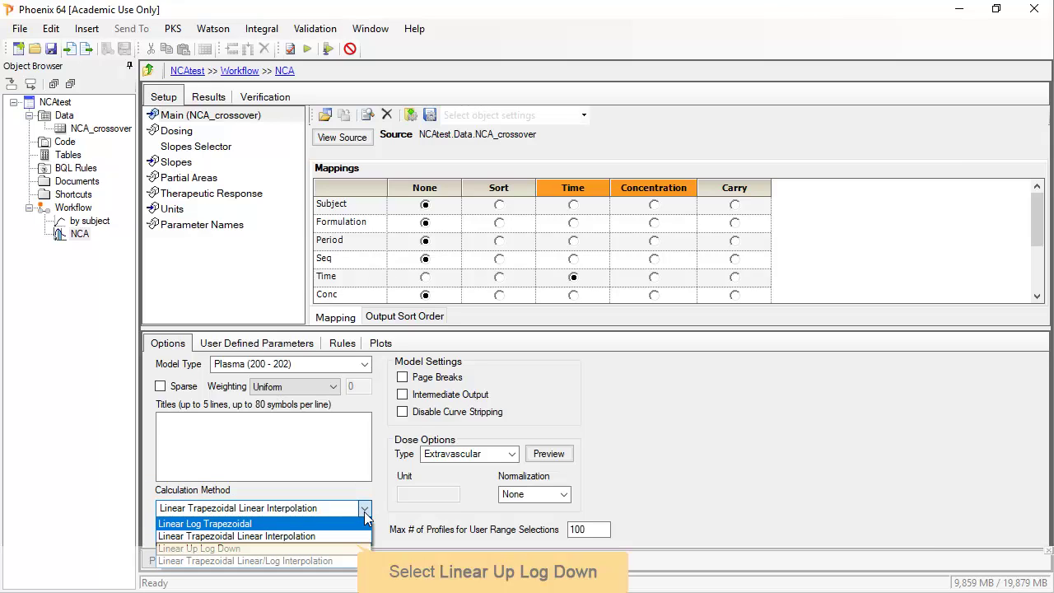
{"action": "left_click", "coordinate": [349, 549]}
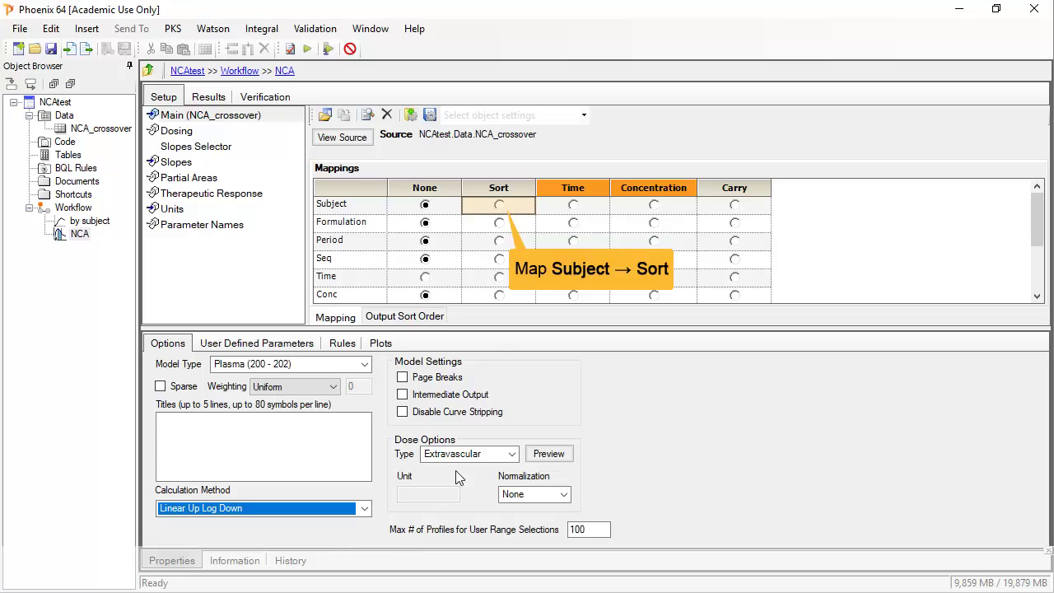
Map Subject and Formulation to Sort, Conc to Concentration, and Gender, Period and Seq to Carry, and display the source data below the mappings.
{"action": "left_click", "coordinate": [499, 205]}
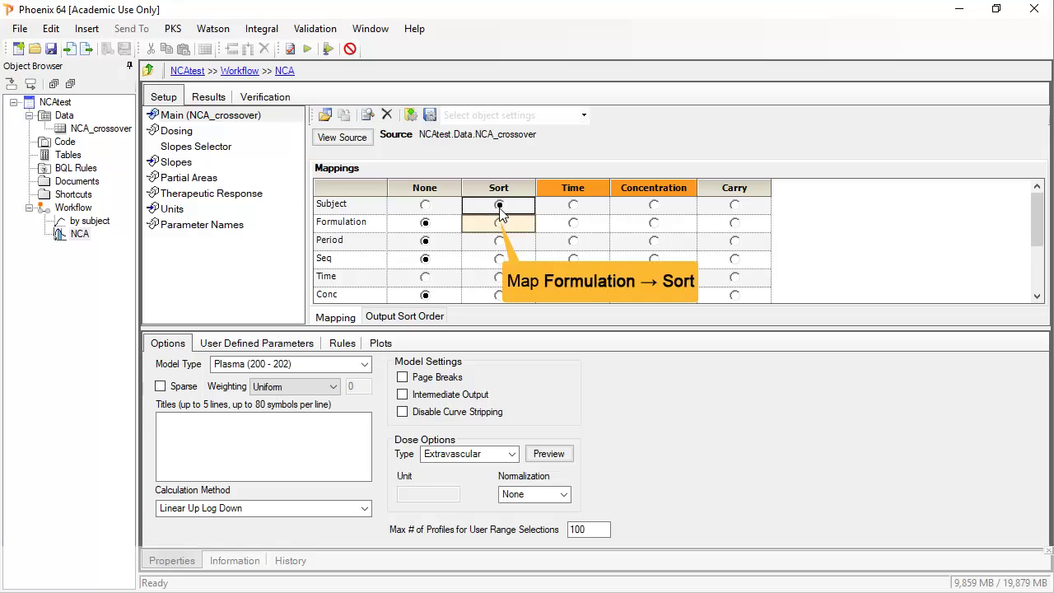
{"action": "left_click", "coordinate": [499, 223]}
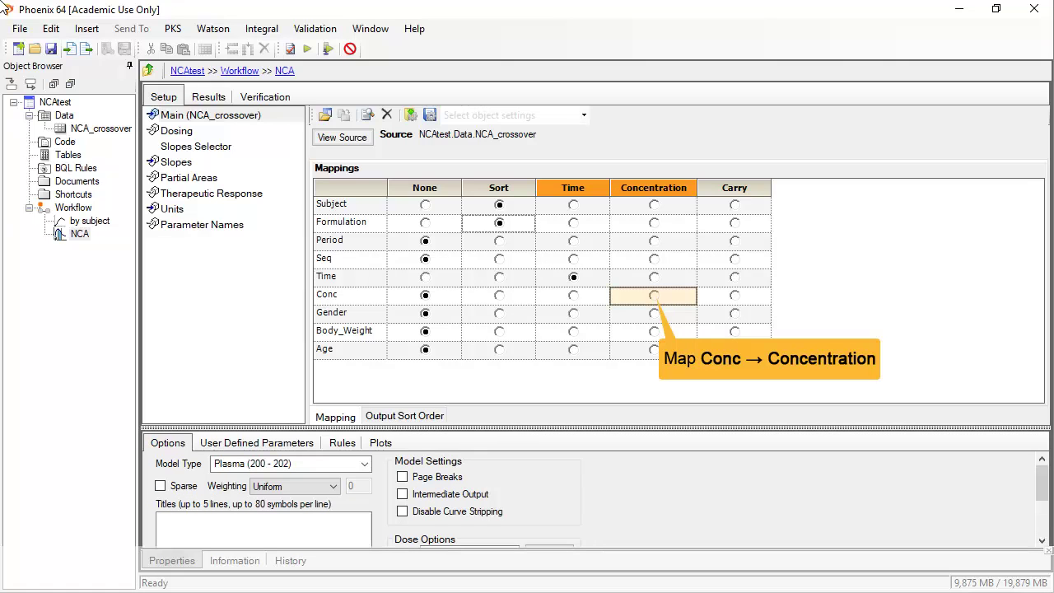
{"action": "left_click", "coordinate": [654, 294]}
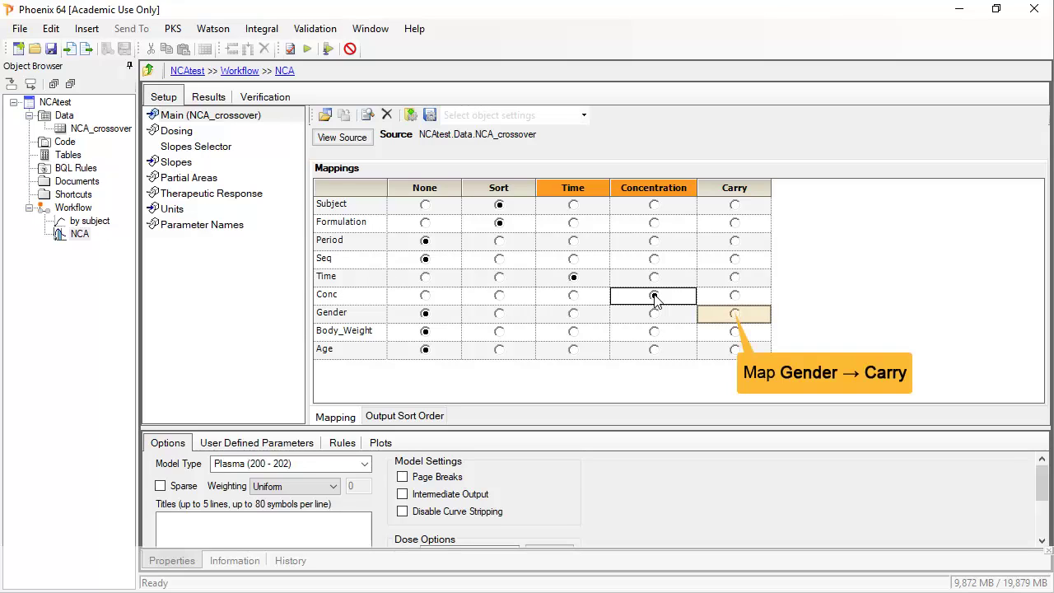
{"action": "left_click", "coordinate": [734, 314]}
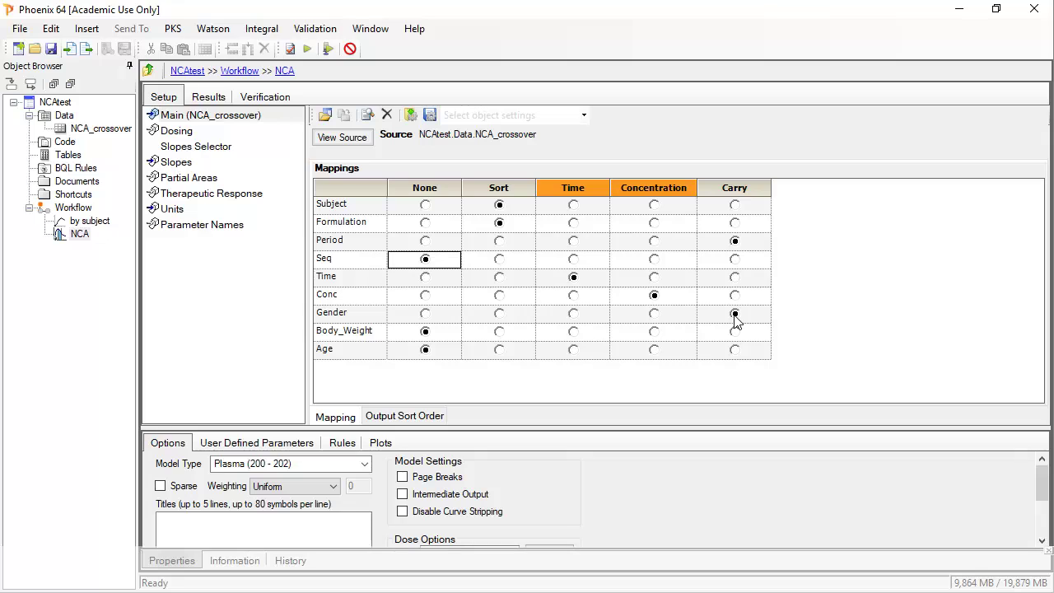
{"action": "left_click", "coordinate": [739, 242]}
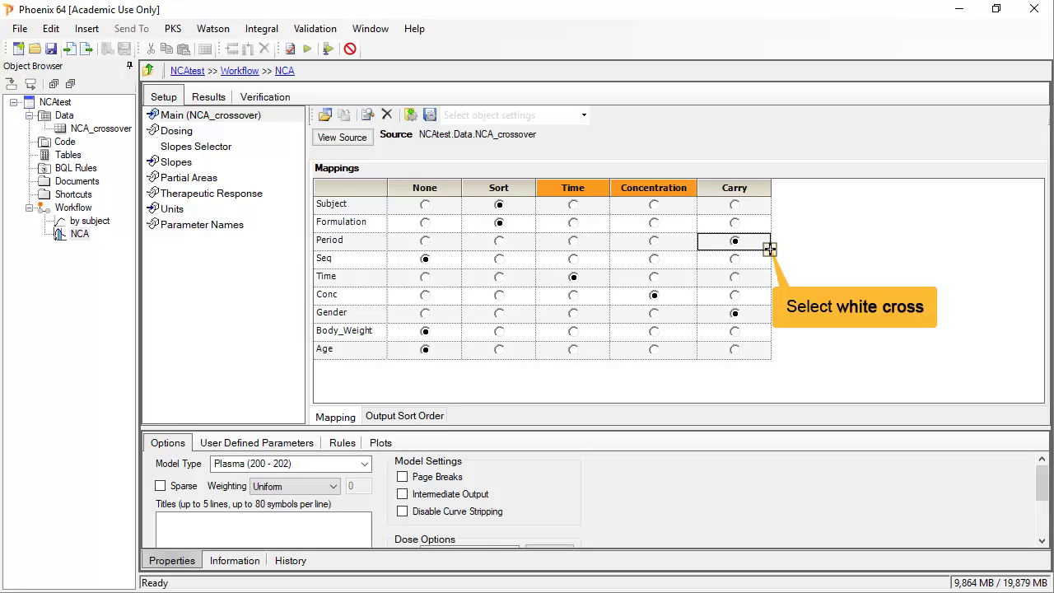
{"action": "left_click_drag", "start_coordinate": [769, 248], "coordinate": [770, 259]}
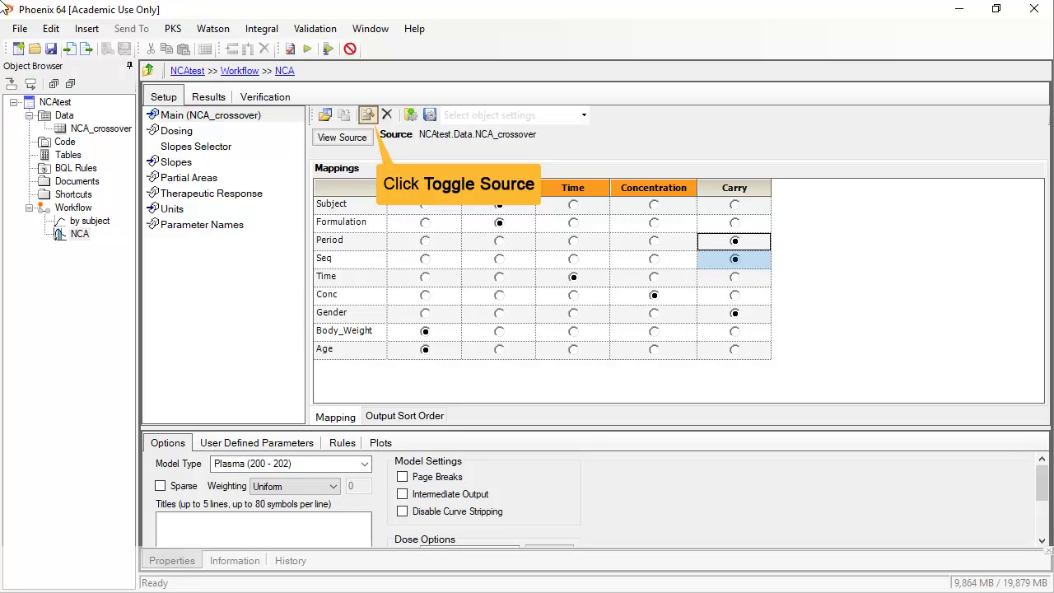
{"action": "left_click", "coordinate": [367, 116]}
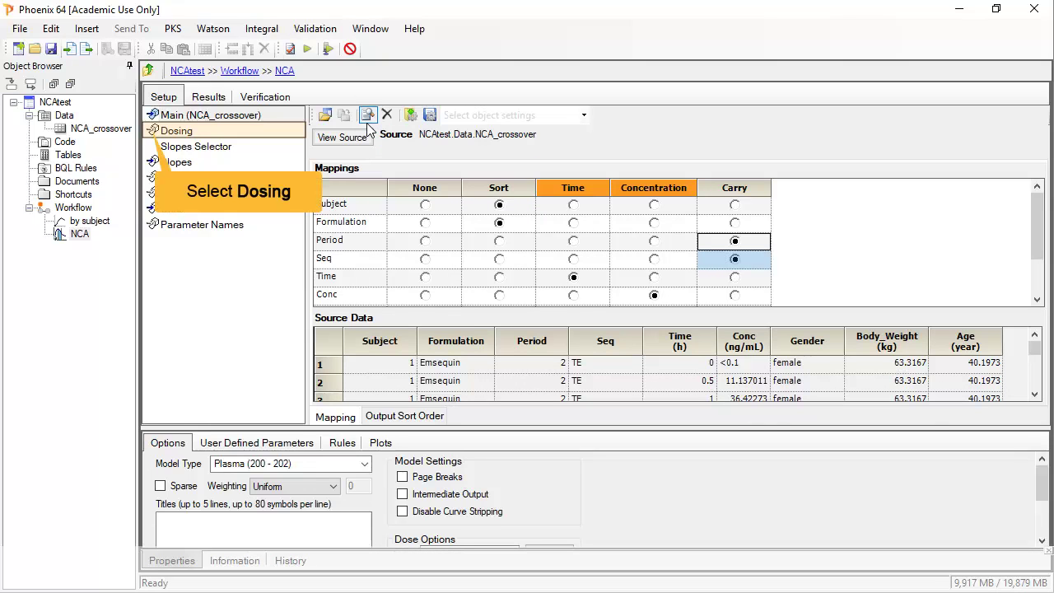
Fill the internal dosing worksheet with time 0 and dose 15 for both formulations, and set the dose unit to mg.
{"action": "left_click", "coordinate": [154, 134]}
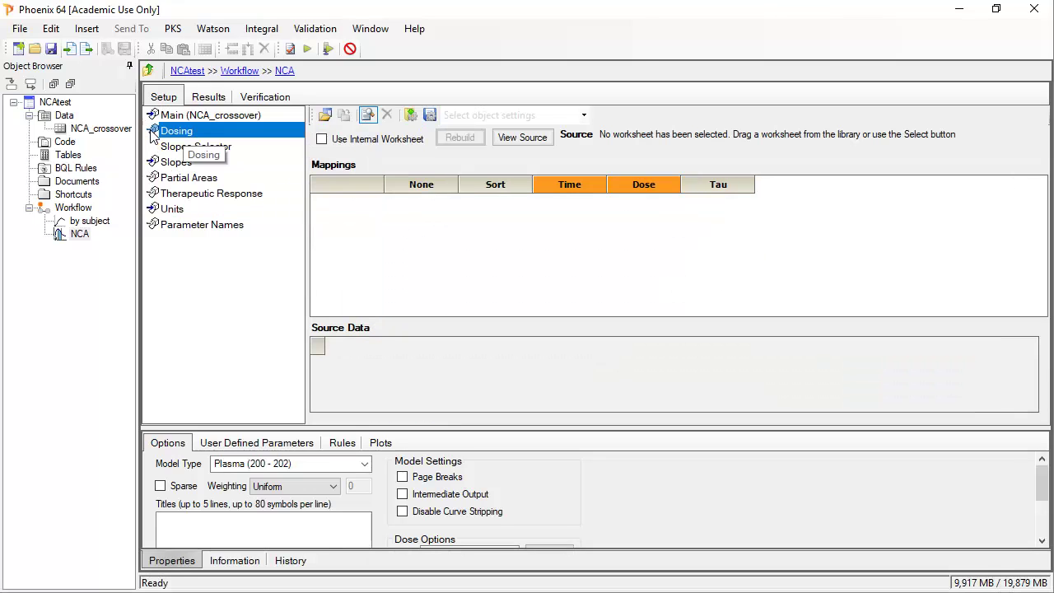
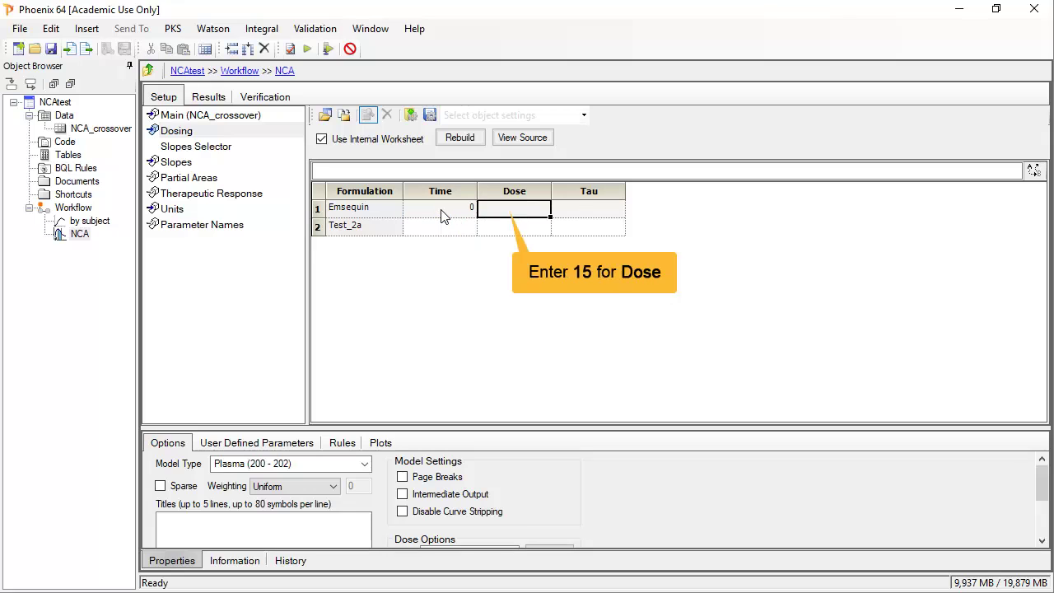
{"action": "type", "text": "15"}
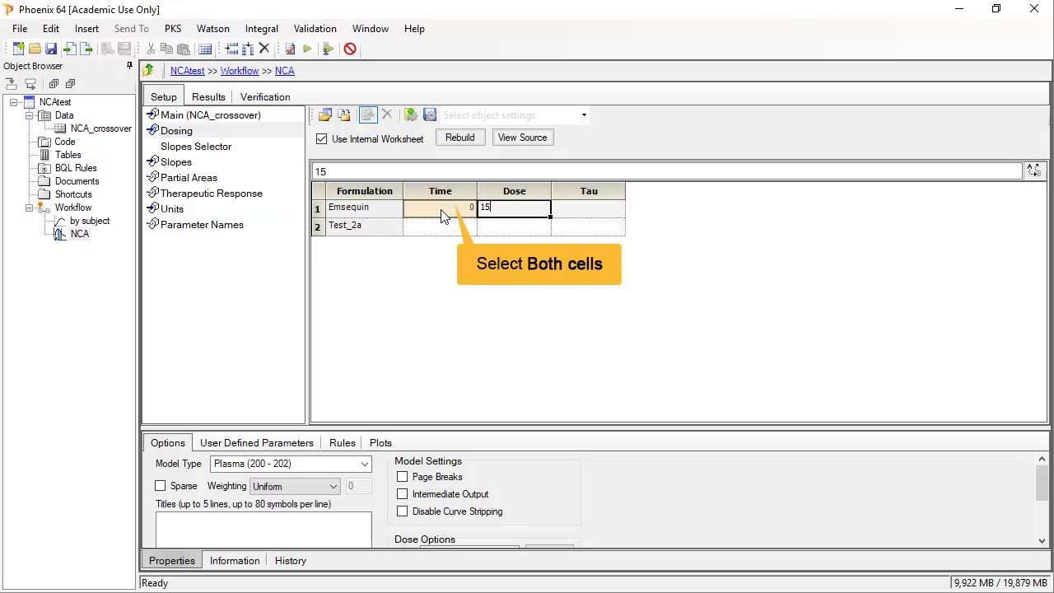
{"action": "left_click", "coordinate": [448, 206], "text": "shift"}
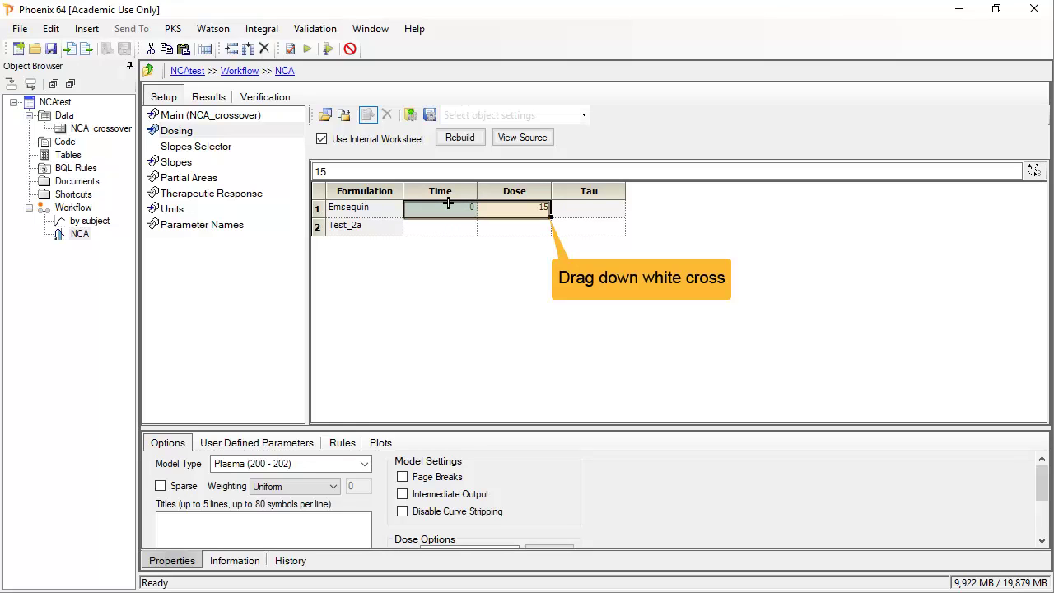
{"action": "left_click_drag", "start_coordinate": [551, 215], "coordinate": [553, 230]}
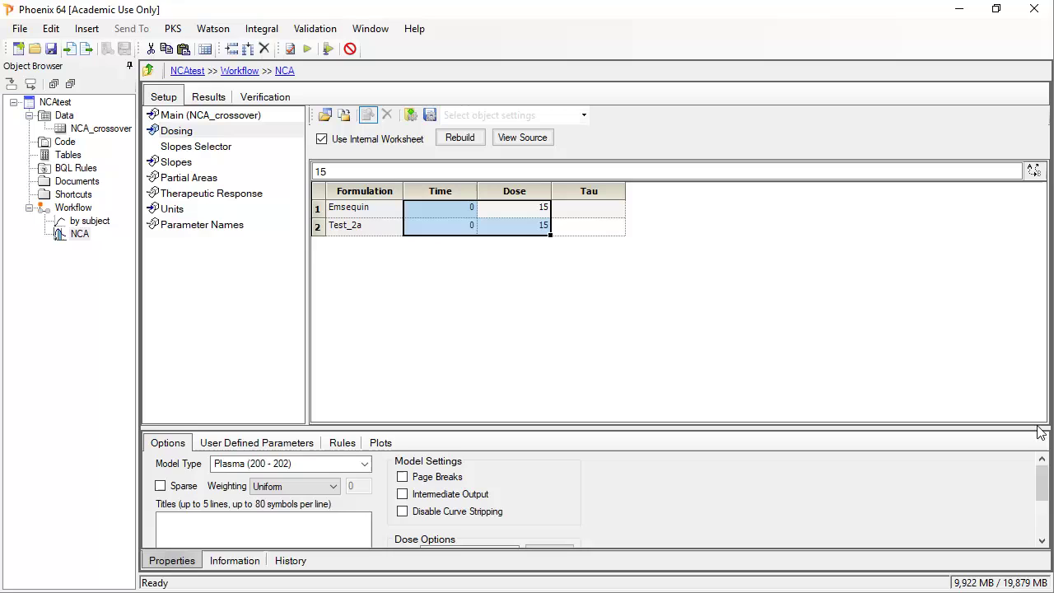
{"action": "left_click_drag", "start_coordinate": [1040, 470], "coordinate": [1040, 506]}
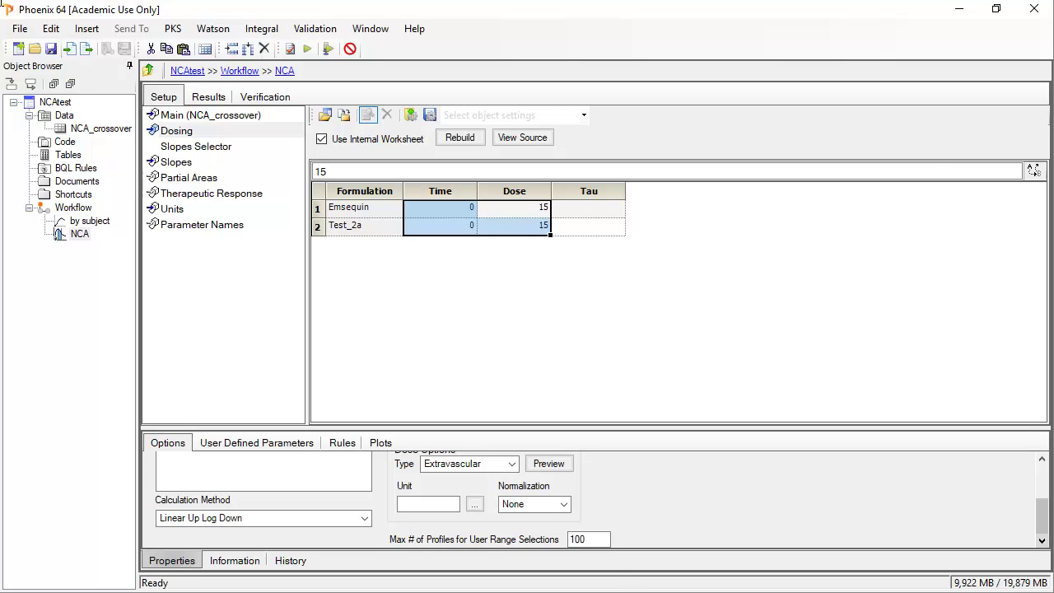
{"action": "left_click", "coordinate": [442, 508]}
{"action": "type", "text": "mg"}
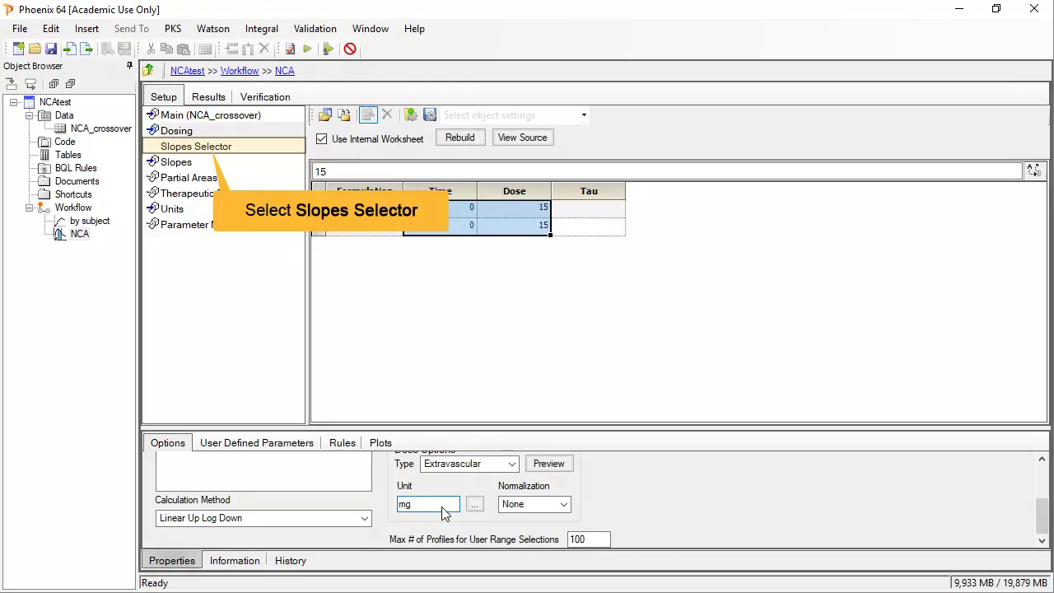
Set the Lambda Z time range for Subject 1's Emsequin profile to start at 8 and end at 48, and go to Page 2.
{"action": "left_click", "coordinate": [211, 153]}
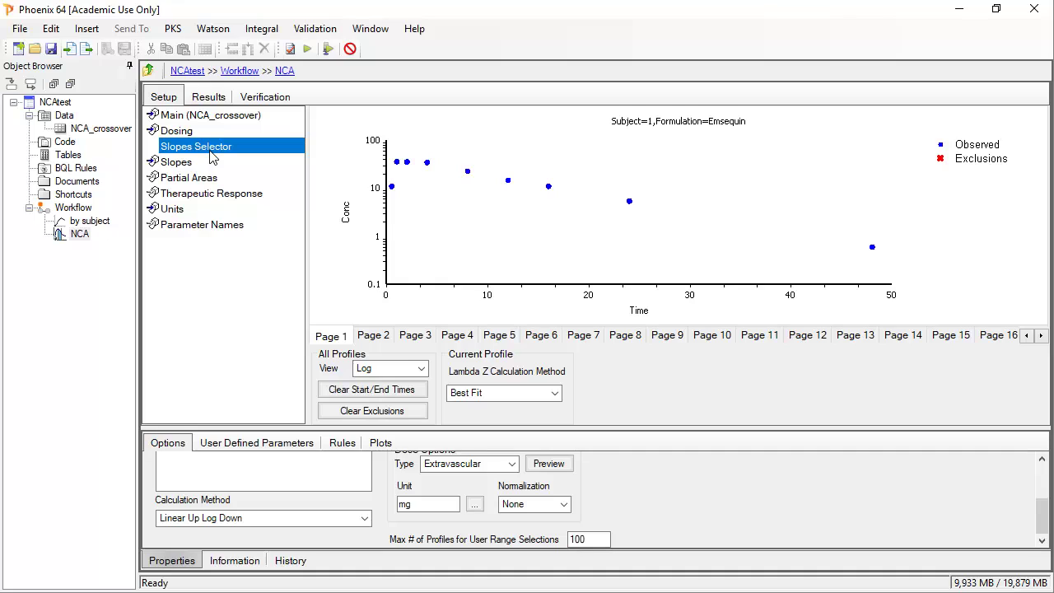
{"action": "left_click", "coordinate": [468, 173]}
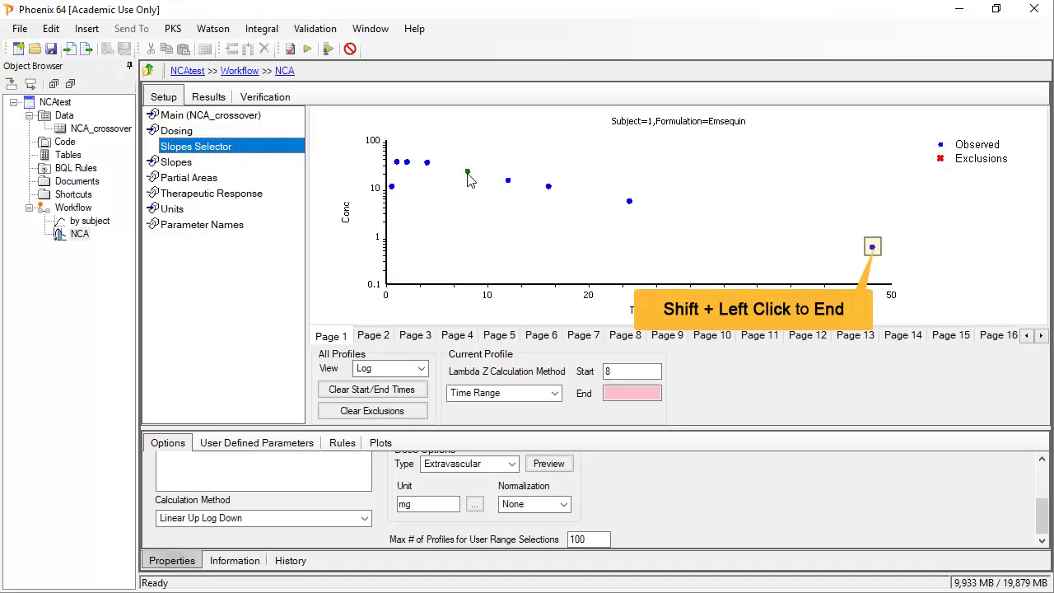
{"action": "left_click", "coordinate": [872, 247], "text": "shift"}
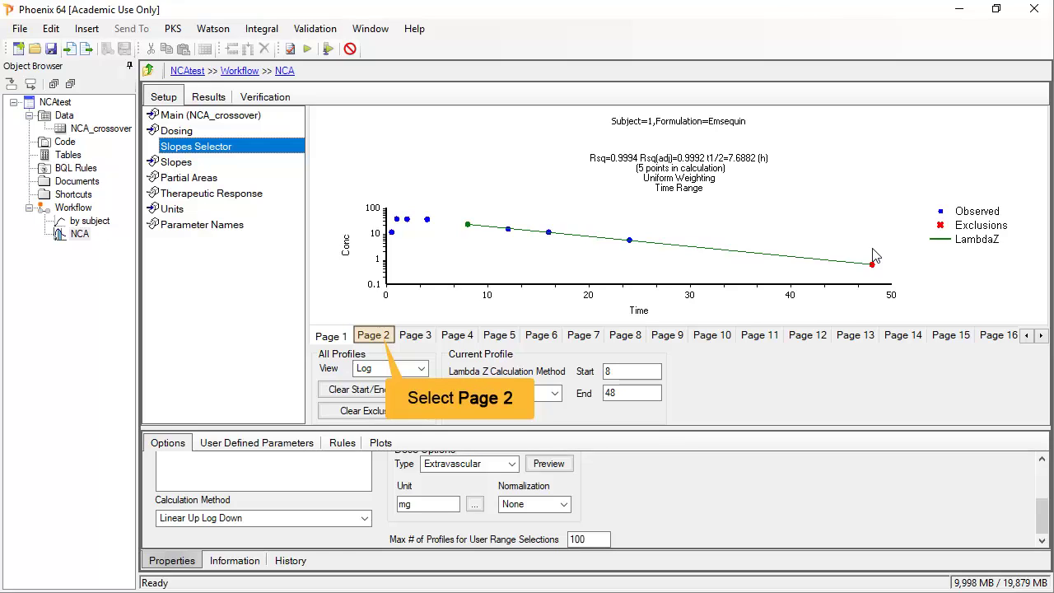
{"action": "left_click", "coordinate": [376, 337]}
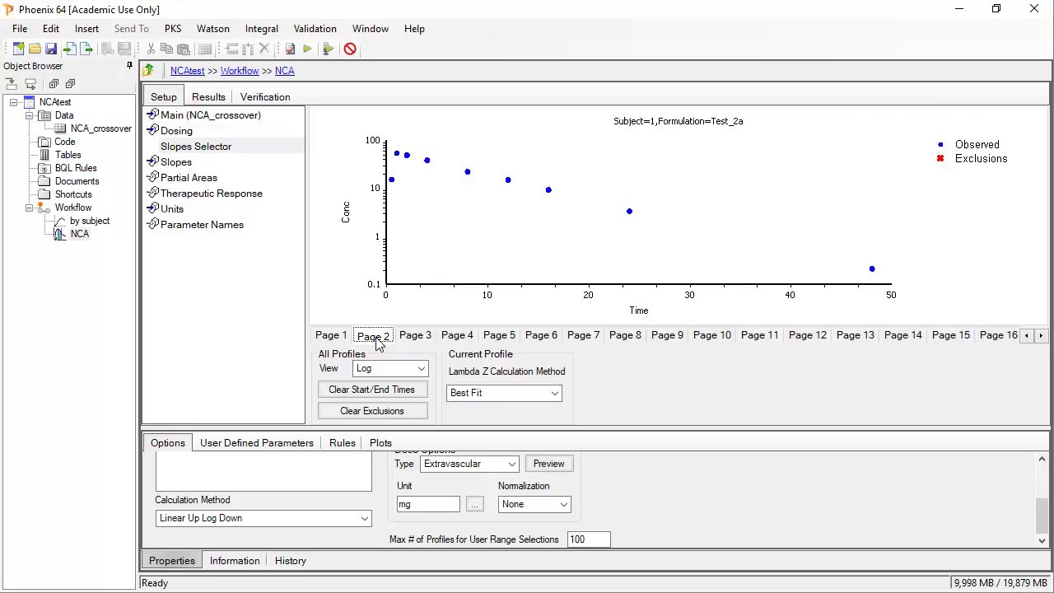
Execute the noncompartmental analysis and open the Slopes Settings output.
{"action": "scroll", "coordinate": [1044, 524], "scroll_direction": "up", "scroll_amount": 3}
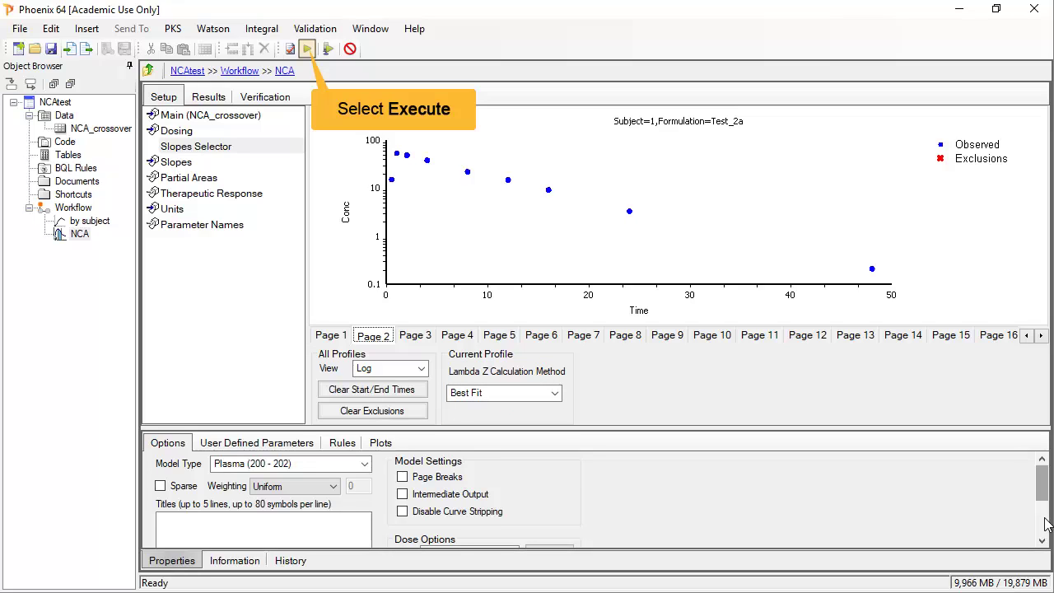
{"action": "left_click", "coordinate": [307, 50]}
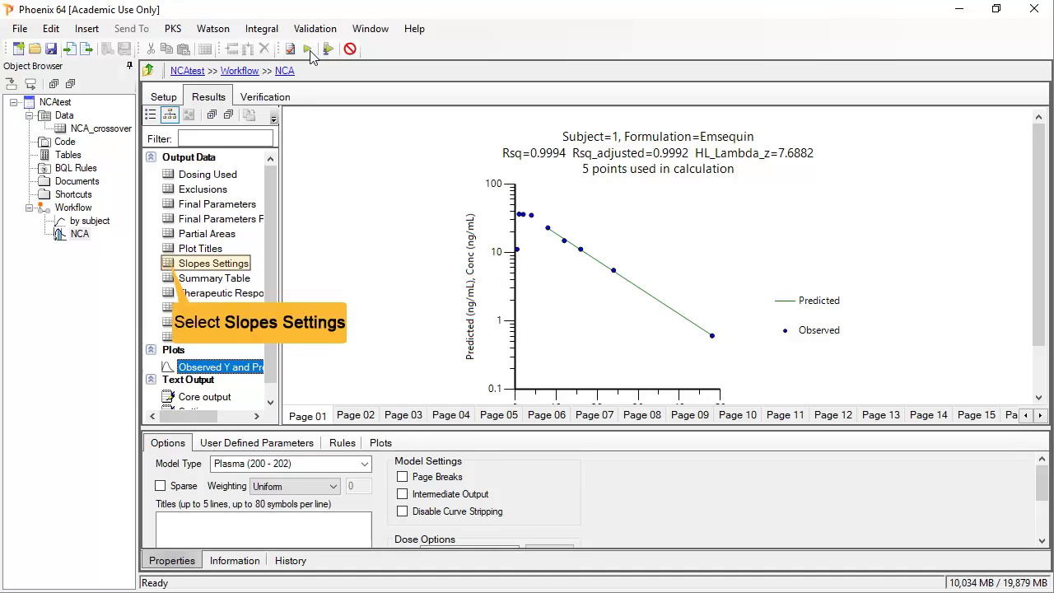
{"action": "left_click", "coordinate": [168, 263]}
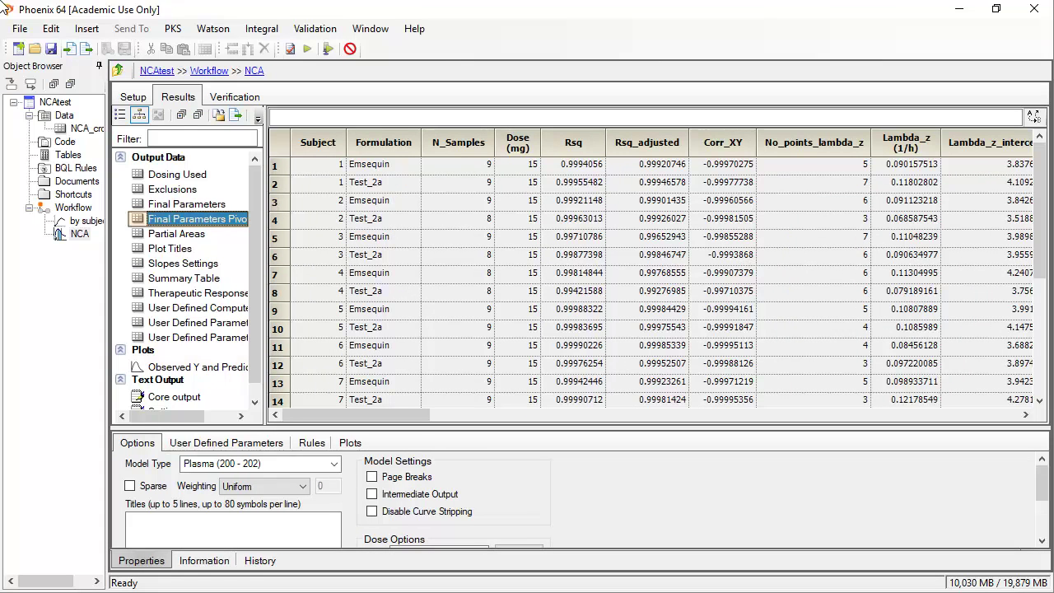
Send the Final Parameters Pivoted results to a new reporting Table object.
{"action": "right_click", "coordinate": [222, 227]}
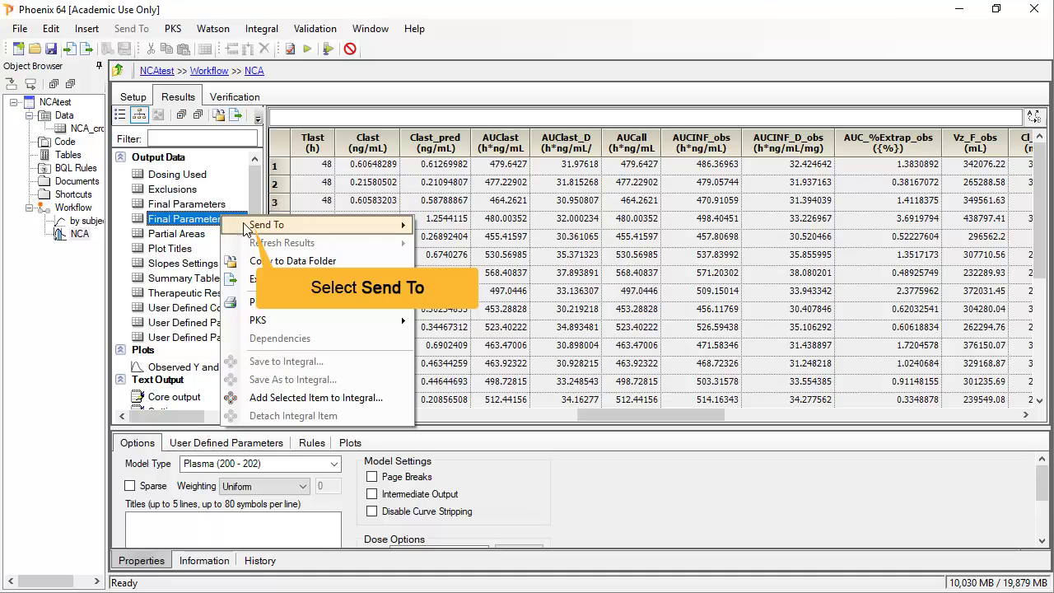
{"action": "left_click", "coordinate": [247, 230]}
{"action": "mouse_move", "coordinate": [465, 354]}
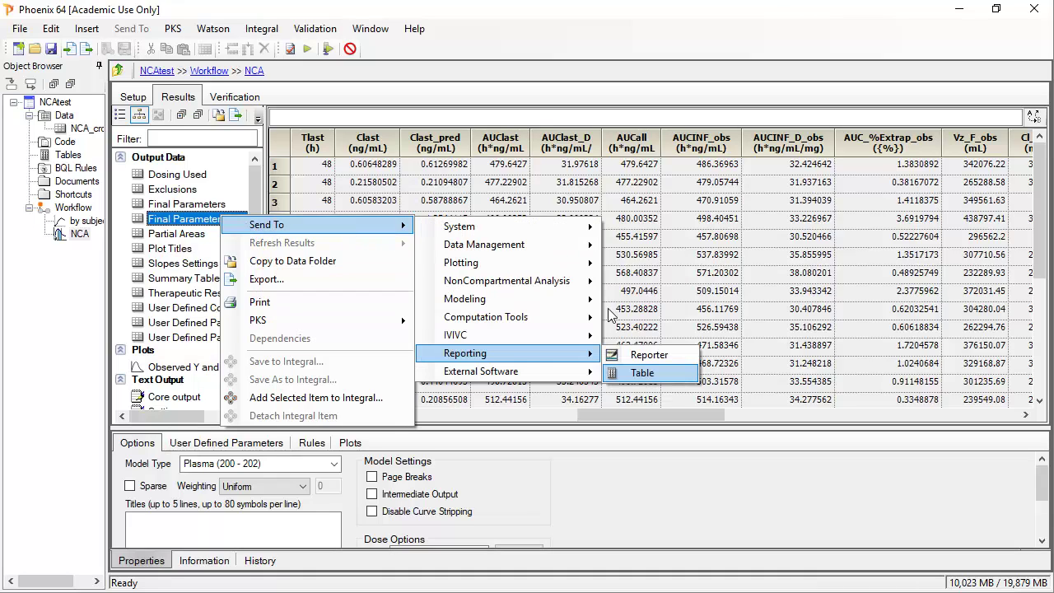
{"action": "left_click", "coordinate": [637, 377]}
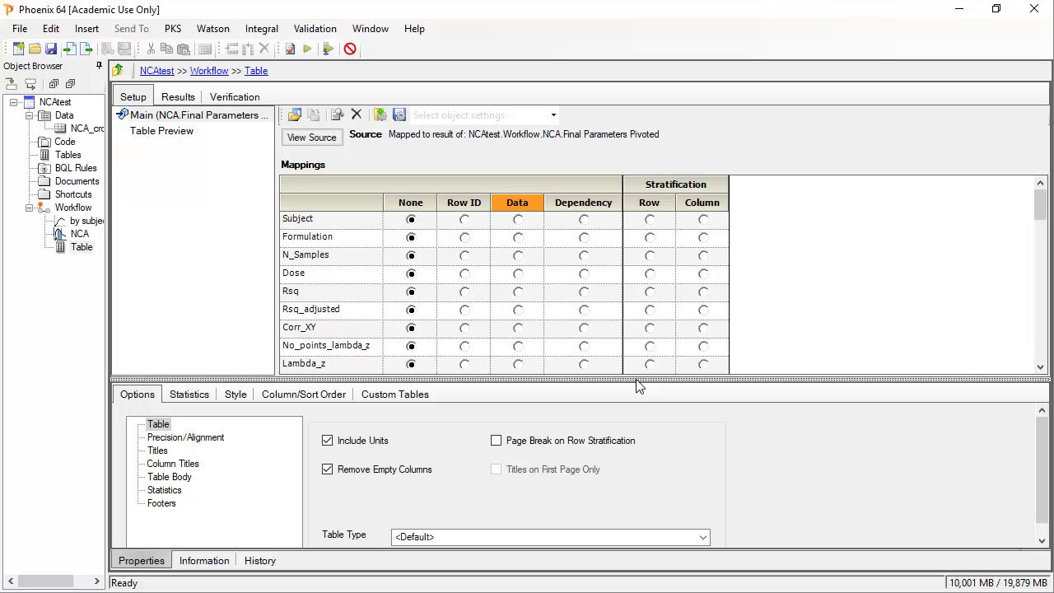
Map Subject to Row ID, Formulation to Row Stratification, and HL_Lambda_z, Cmax, Tmax, AUClast, AUCINF_pred and AUC_%Extrap_pred to Data.
{"action": "left_click", "coordinate": [464, 220]}
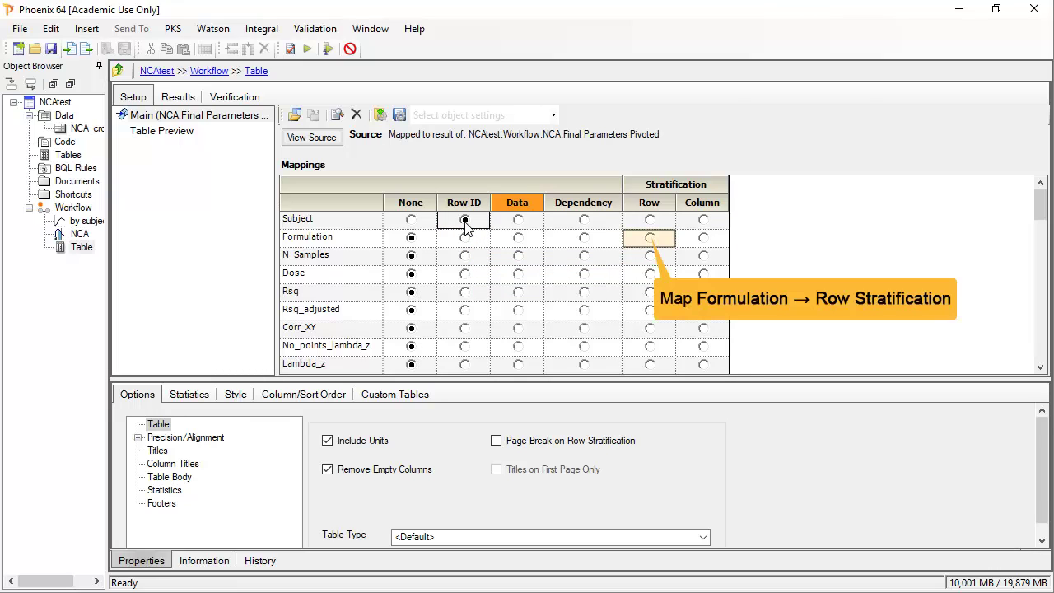
{"action": "left_click", "coordinate": [650, 238]}
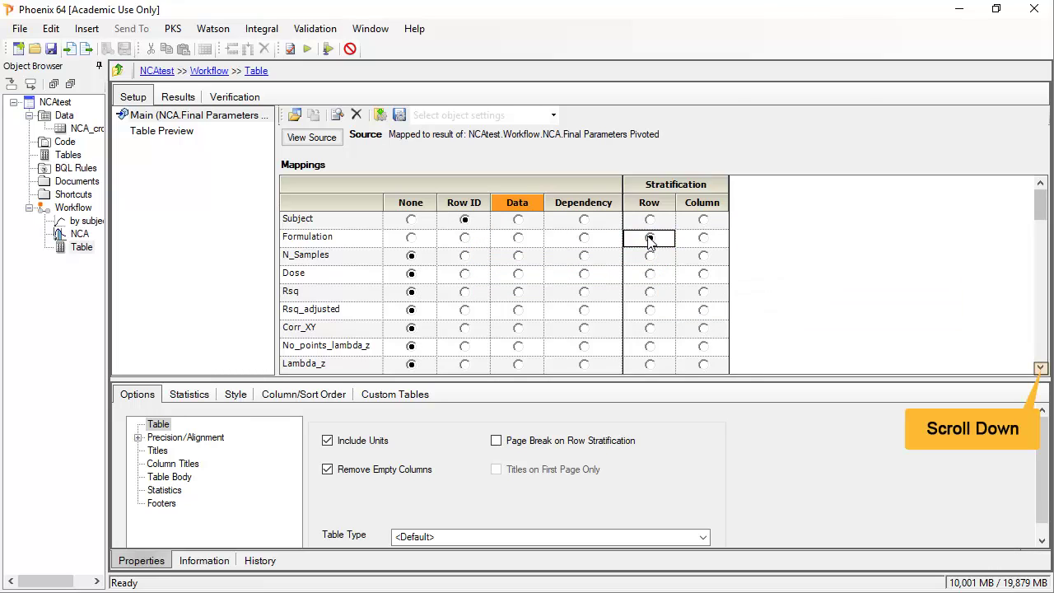
{"action": "left_click", "coordinate": [1041, 368]}
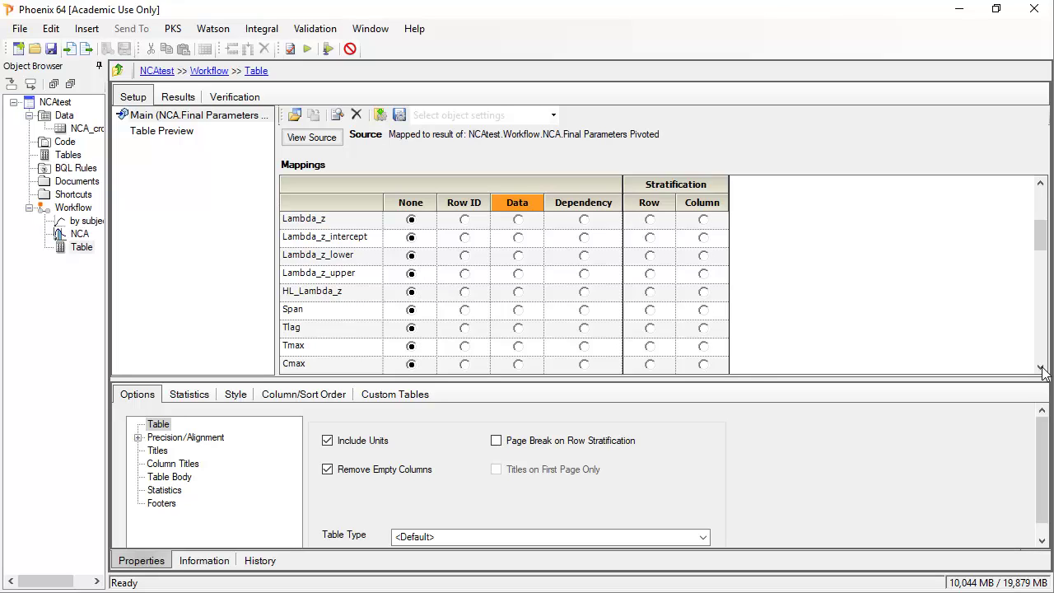
{"action": "left_click", "coordinate": [518, 292]}
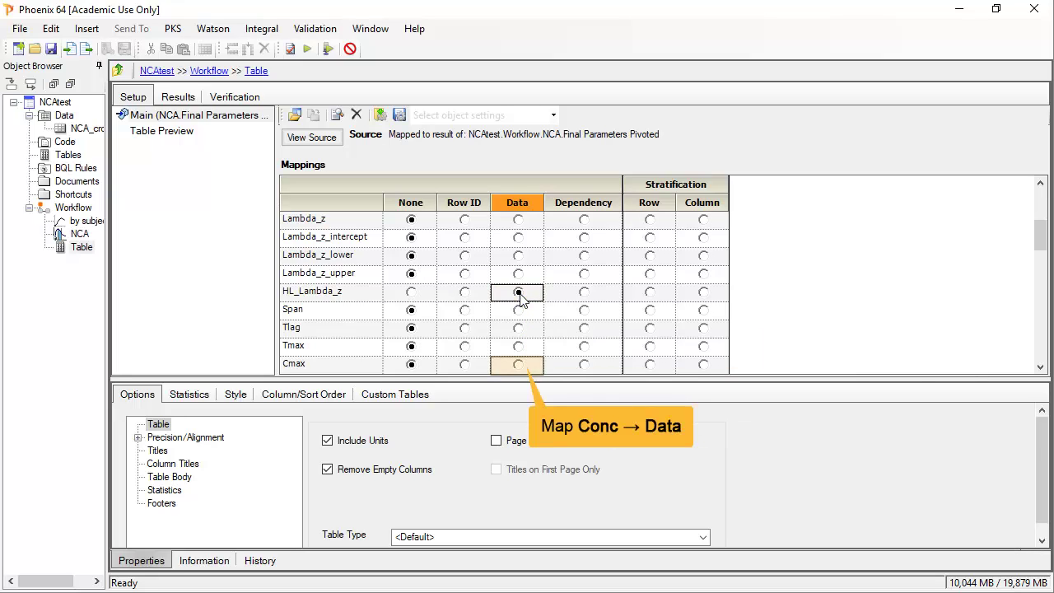
{"action": "left_click", "coordinate": [518, 364]}
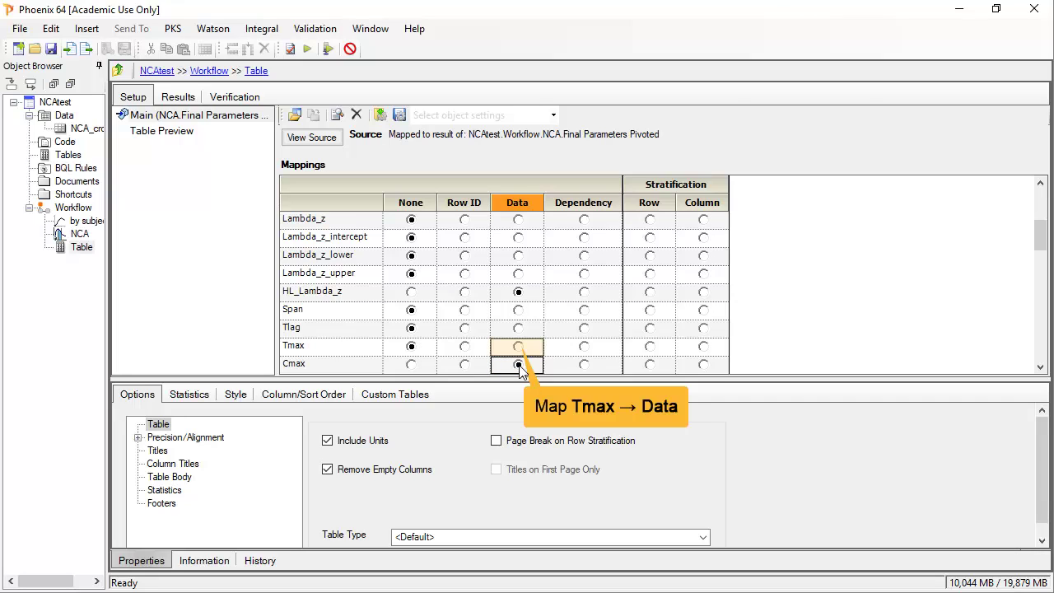
{"action": "left_click", "coordinate": [518, 346]}
{"action": "scroll", "coordinate": [520, 350], "scroll_direction": "down", "scroll_amount": 3}
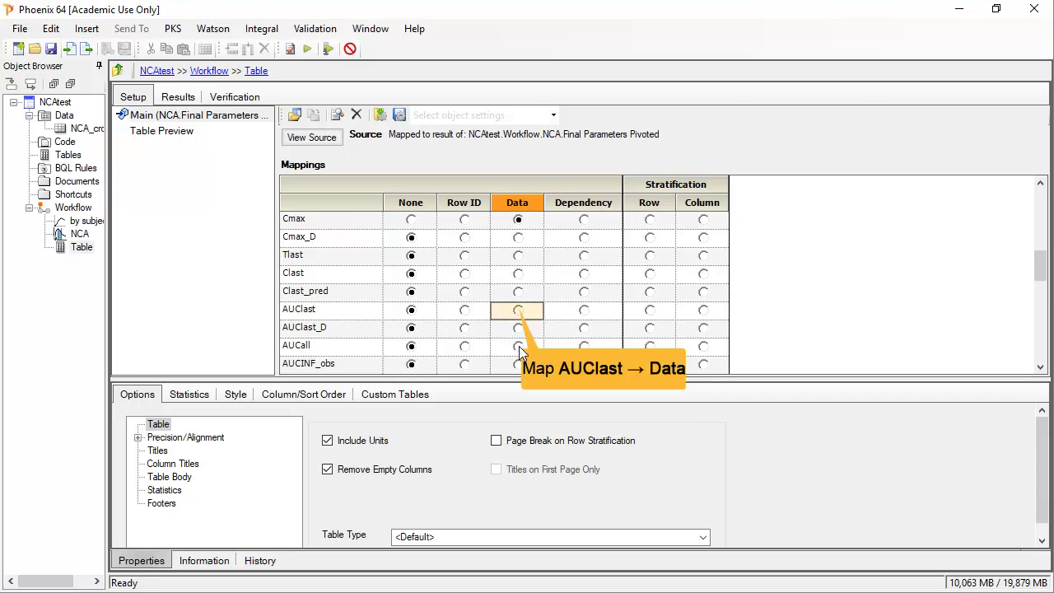
{"action": "left_click", "coordinate": [518, 310]}
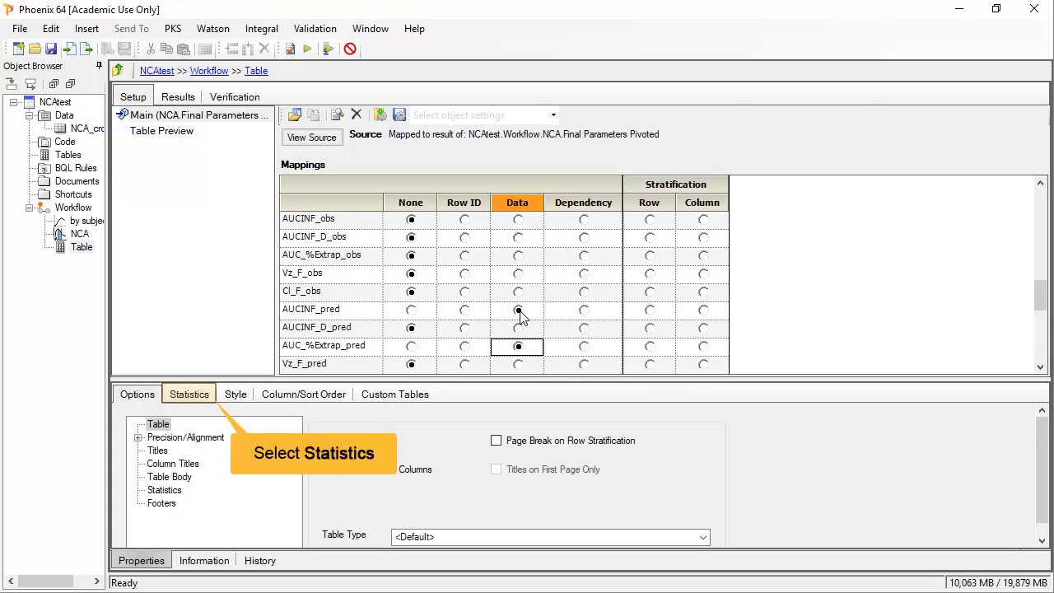
Include the N, Mean and CV% statistics in the table and execute the Table object.
{"action": "left_click", "coordinate": [191, 387]}
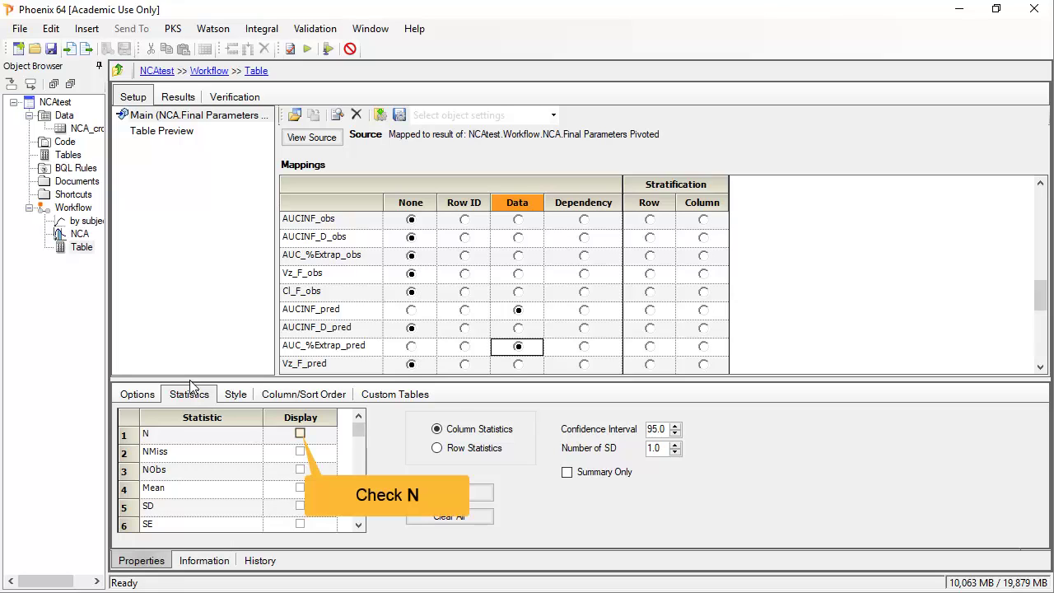
{"action": "left_click", "coordinate": [301, 434]}
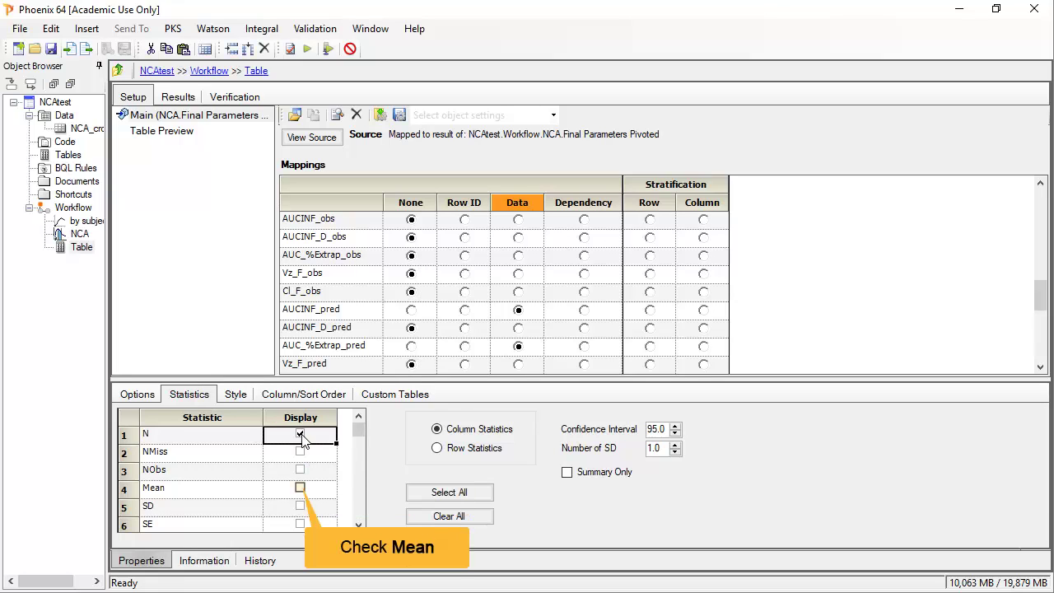
{"action": "left_click", "coordinate": [300, 488]}
{"action": "scroll", "coordinate": [299, 494], "scroll_direction": "down", "scroll_amount": 2}
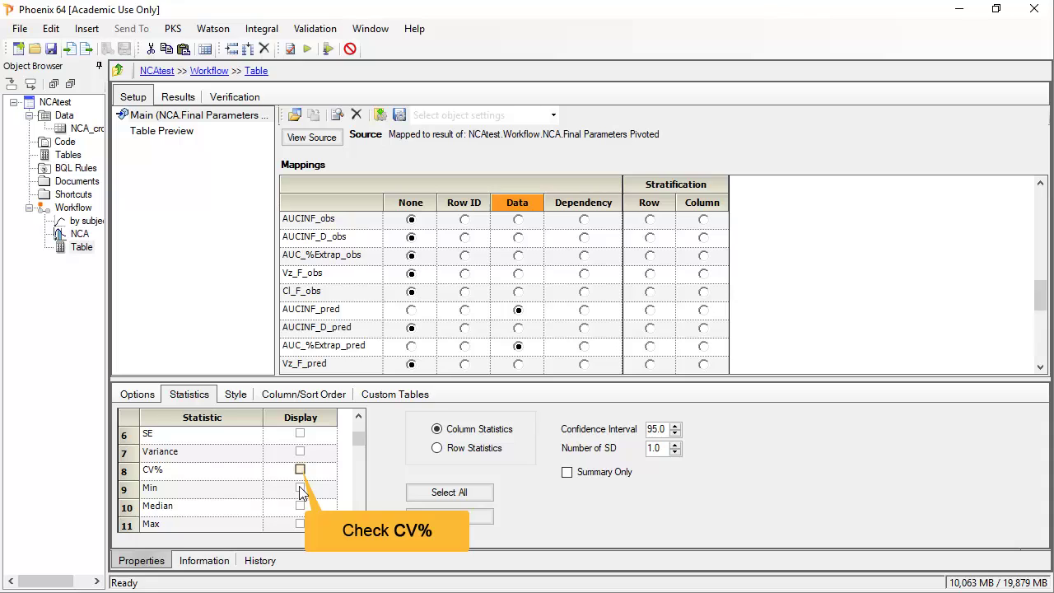
{"action": "left_click", "coordinate": [301, 470]}
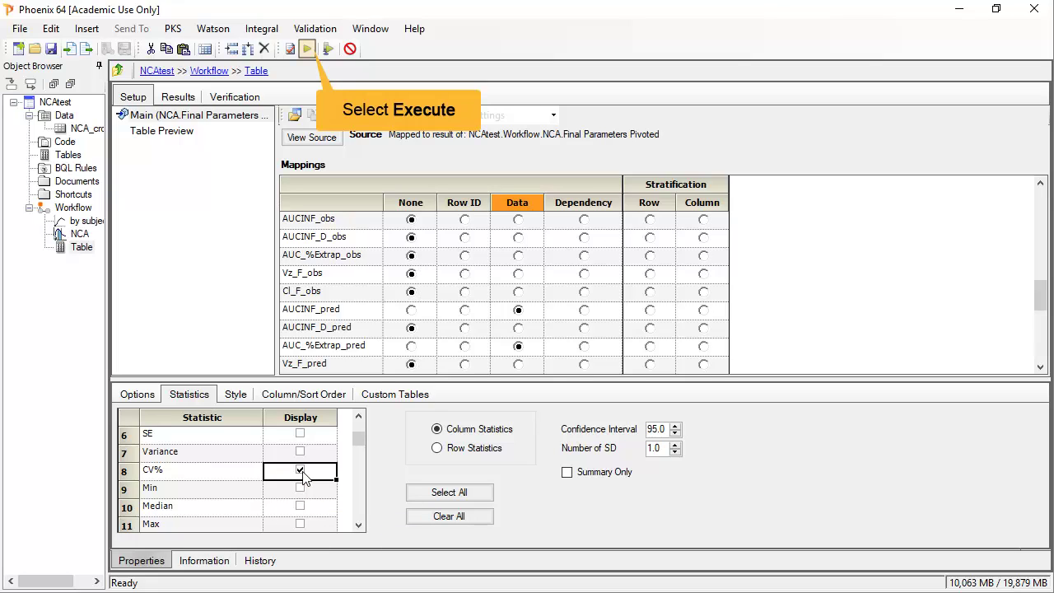
{"action": "left_click", "coordinate": [306, 48]}
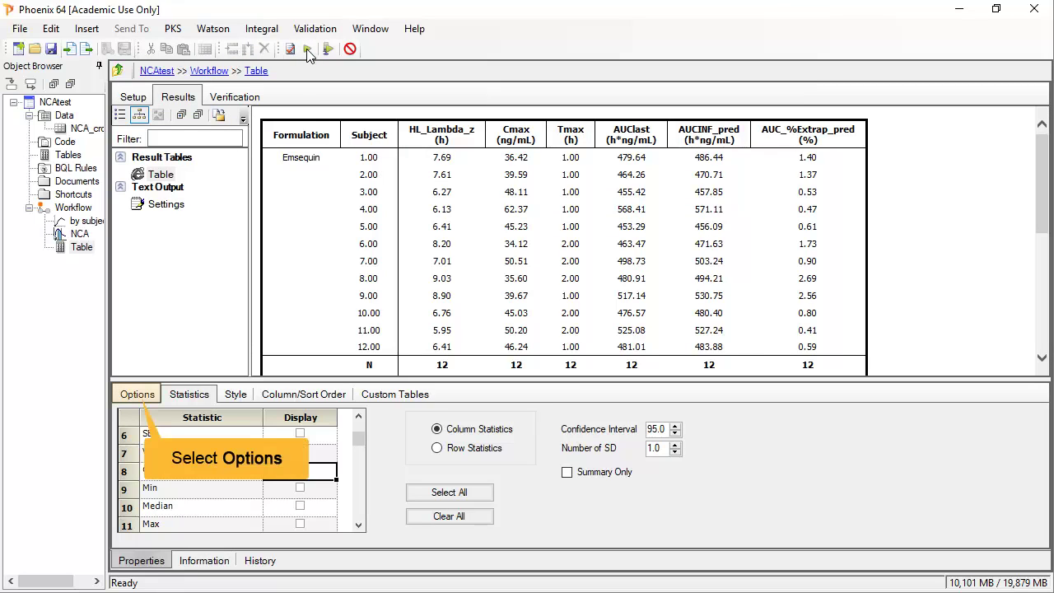
Add a column title replacement rule that replaces "max" with "max" formatted as Subscript.
{"action": "left_click", "coordinate": [136, 396]}
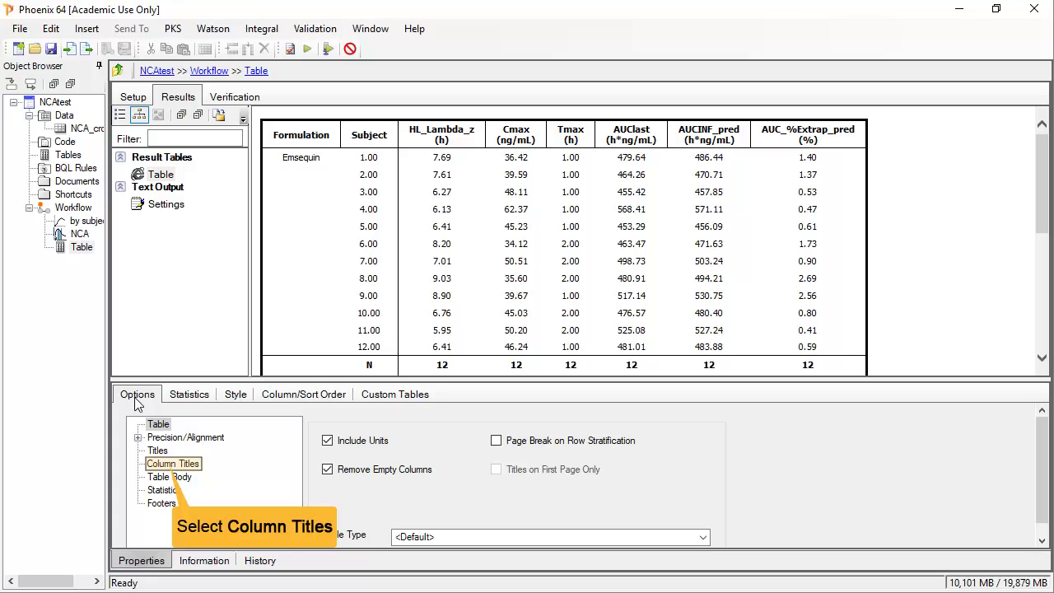
{"action": "left_click", "coordinate": [159, 464]}
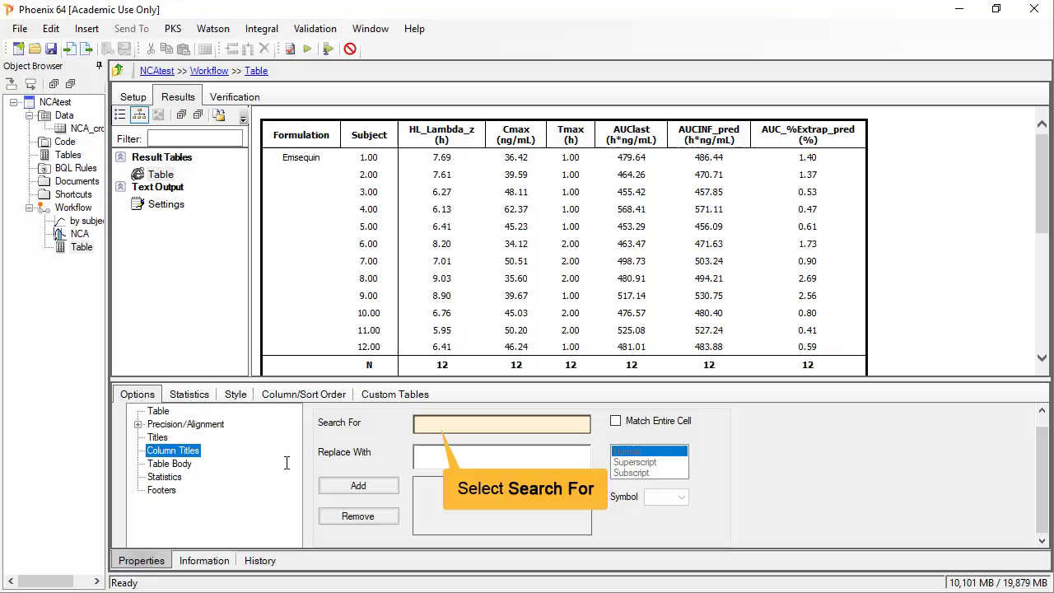
{"action": "left_click", "coordinate": [433, 424]}
{"action": "type", "text": "max"}
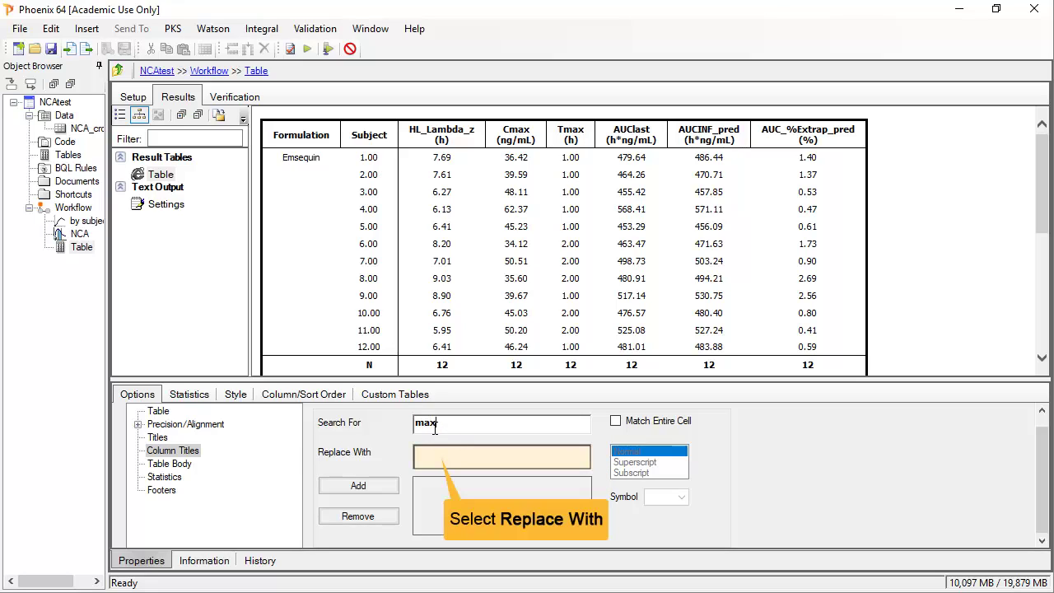
{"action": "left_click", "coordinate": [433, 456]}
{"action": "type", "text": "max"}
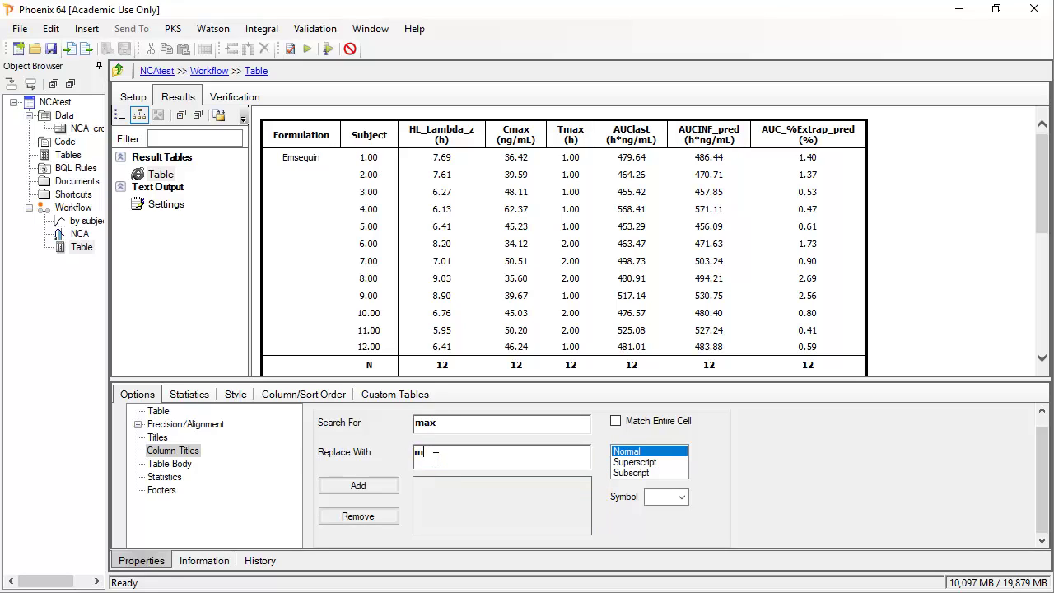
{"action": "double_click", "coordinate": [433, 459]}
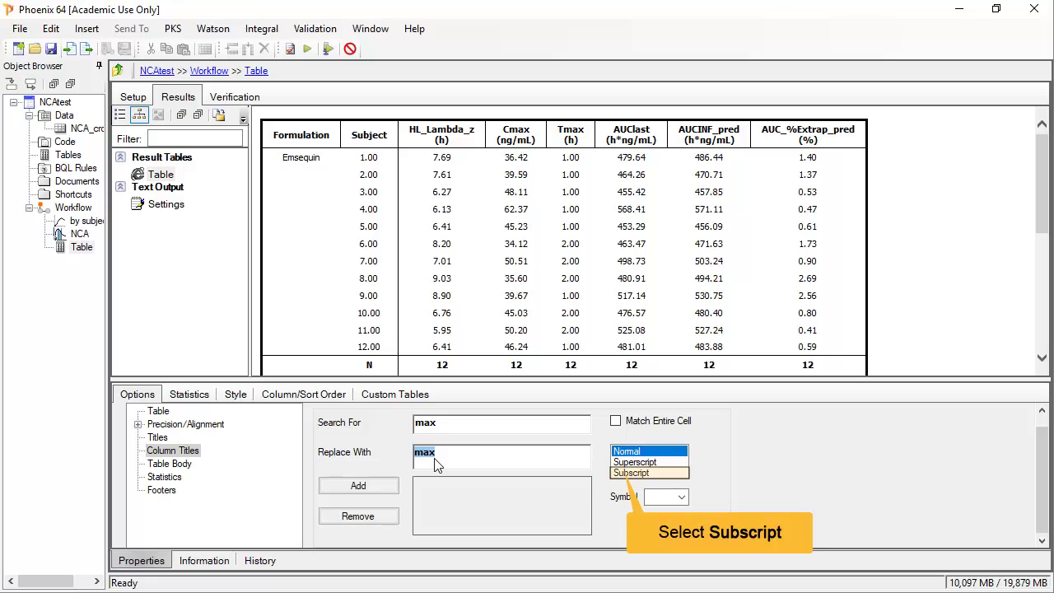
{"action": "left_click", "coordinate": [619, 474]}
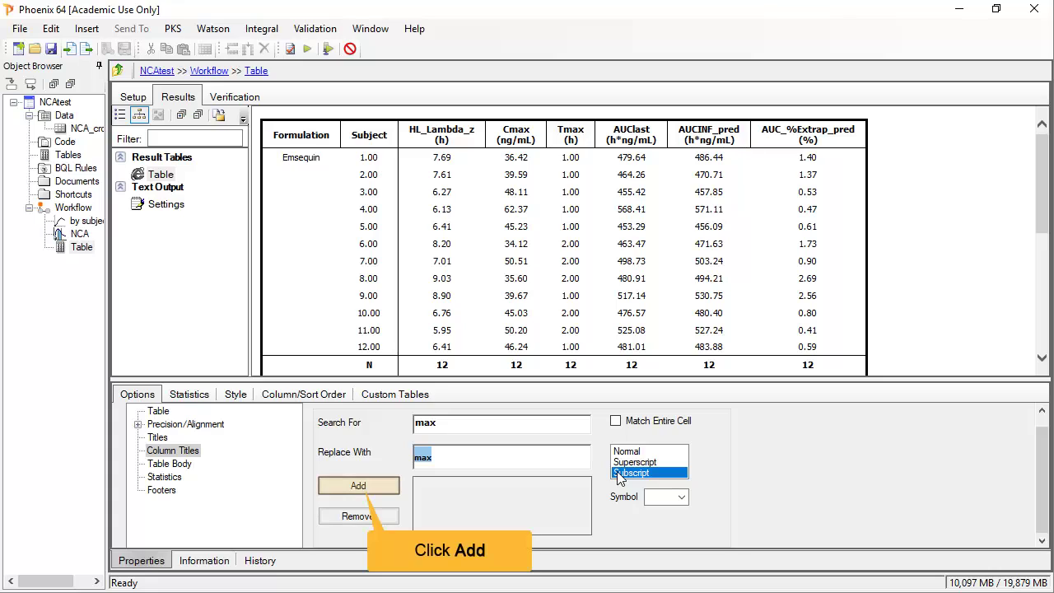
{"action": "left_click", "coordinate": [358, 487]}
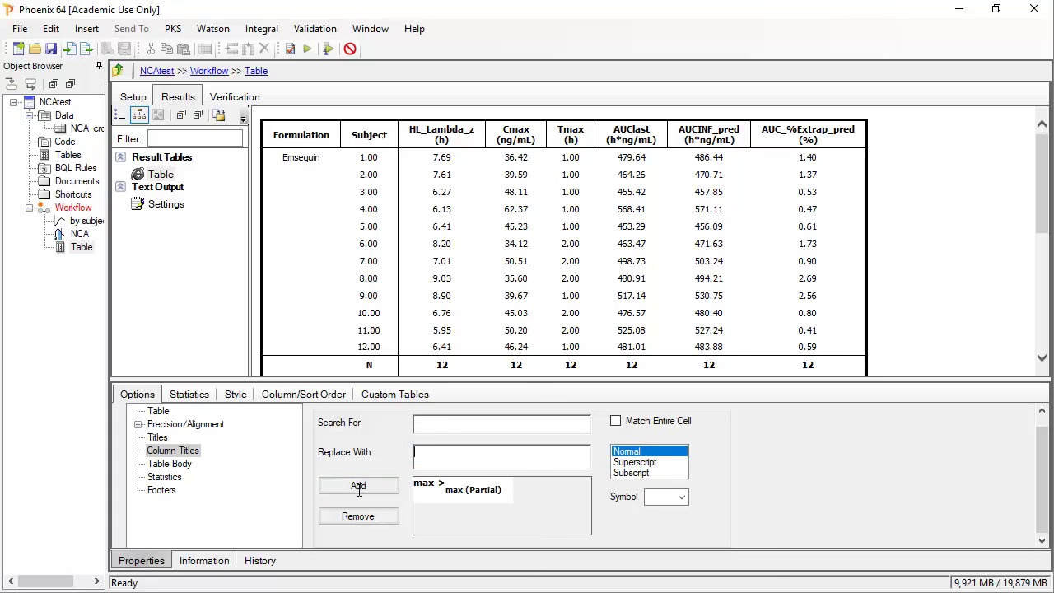
Open the "max" column title replacement for editing, update it without changes, and execute the table again.
{"action": "left_click", "coordinate": [480, 494]}
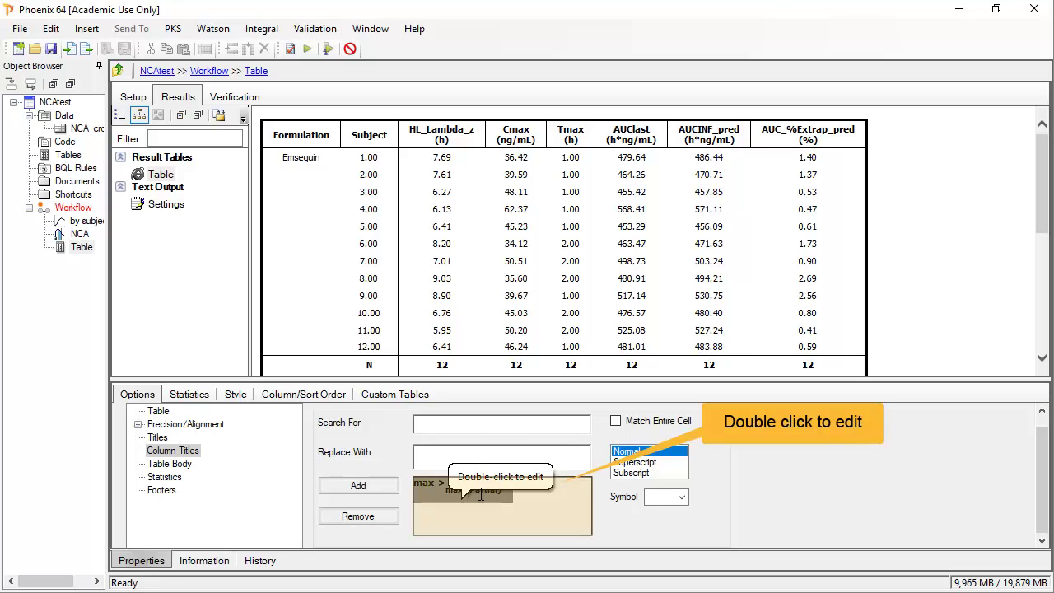
{"action": "double_click", "coordinate": [450, 490]}
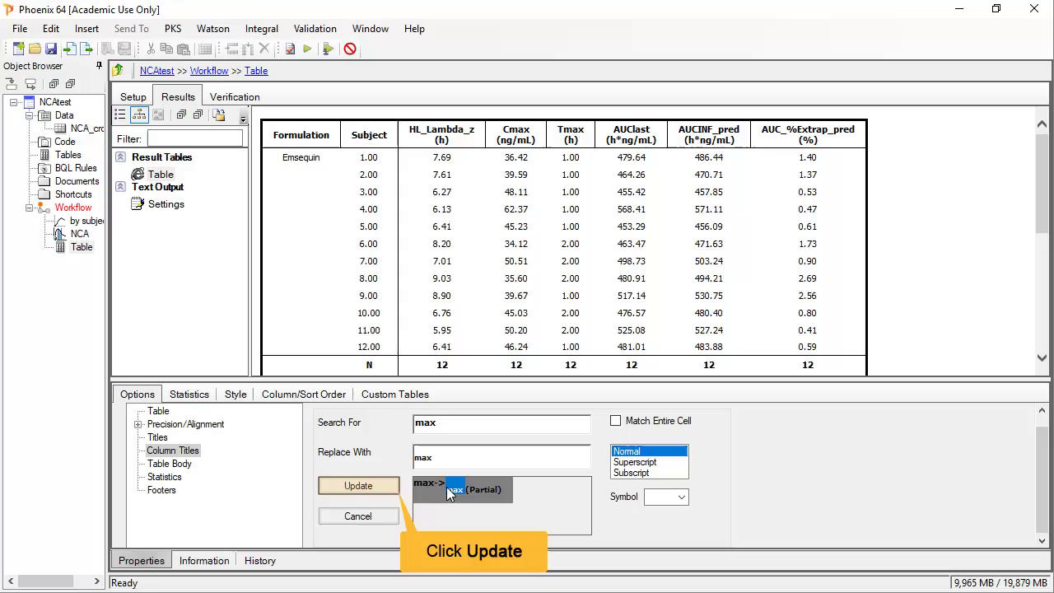
{"action": "left_click", "coordinate": [391, 493]}
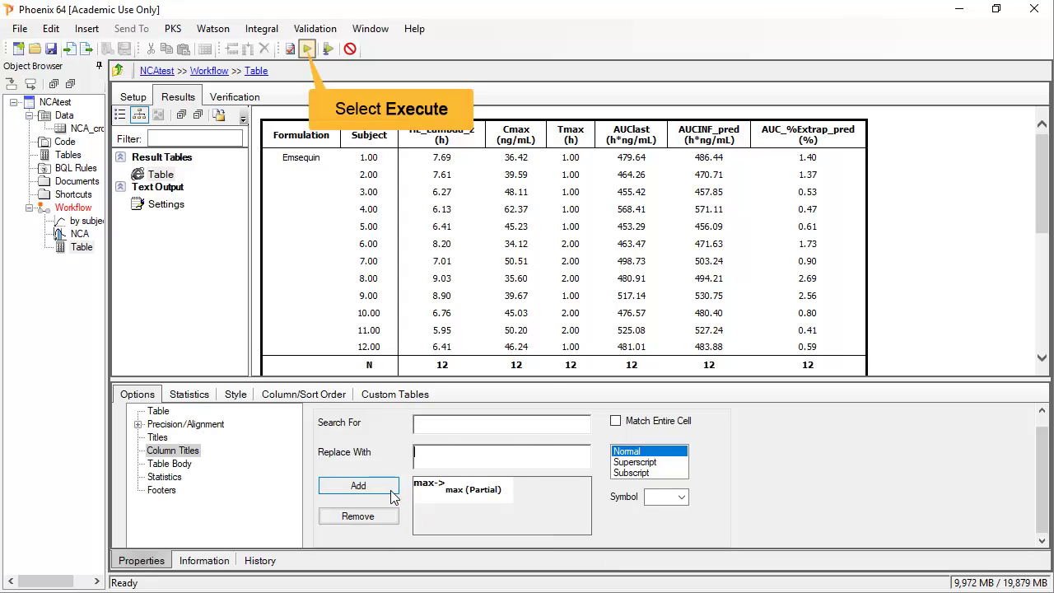
{"action": "left_click", "coordinate": [306, 50]}
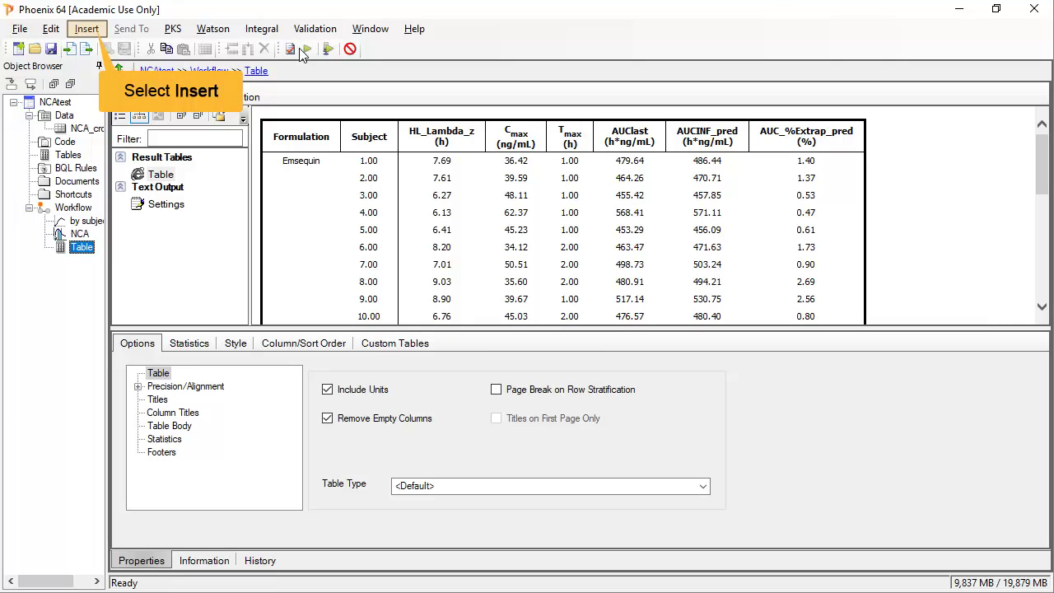
Insert a Reporter object into the workflow.
{"action": "left_click", "coordinate": [88, 33]}
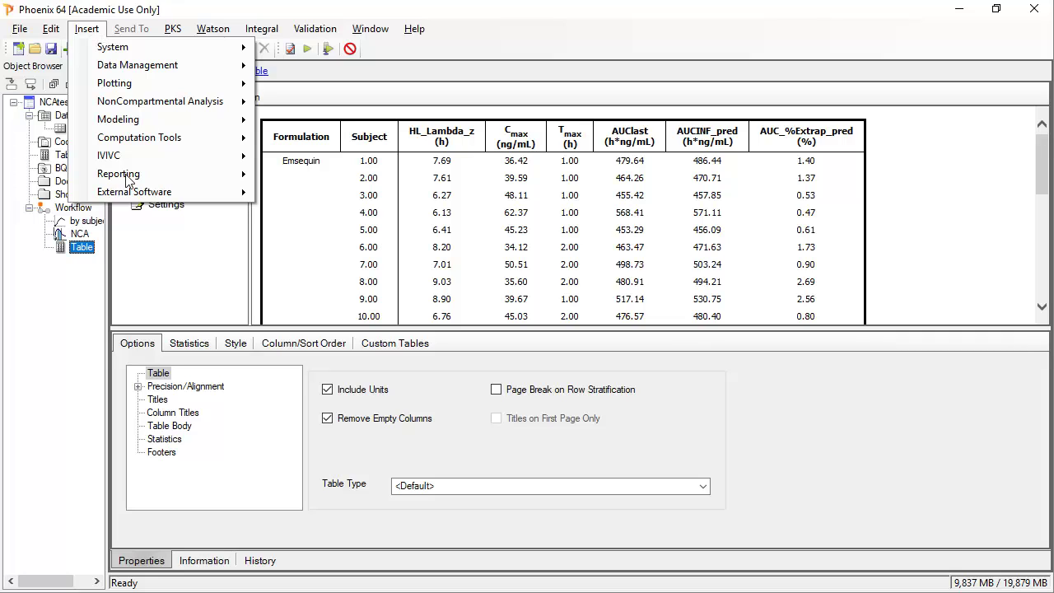
{"action": "mouse_move", "coordinate": [127, 181]}
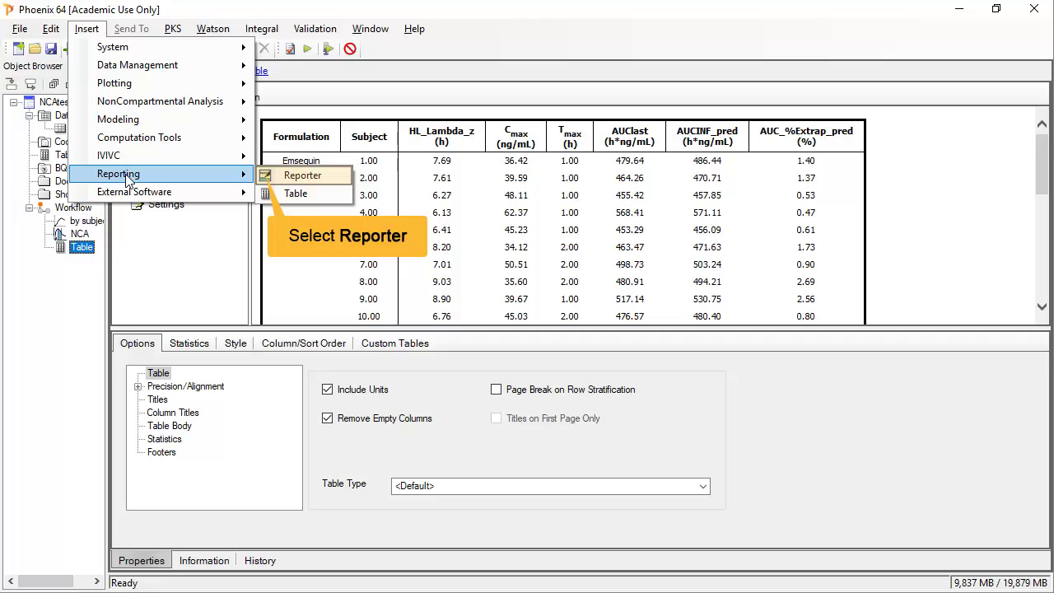
{"action": "left_click", "coordinate": [267, 178]}
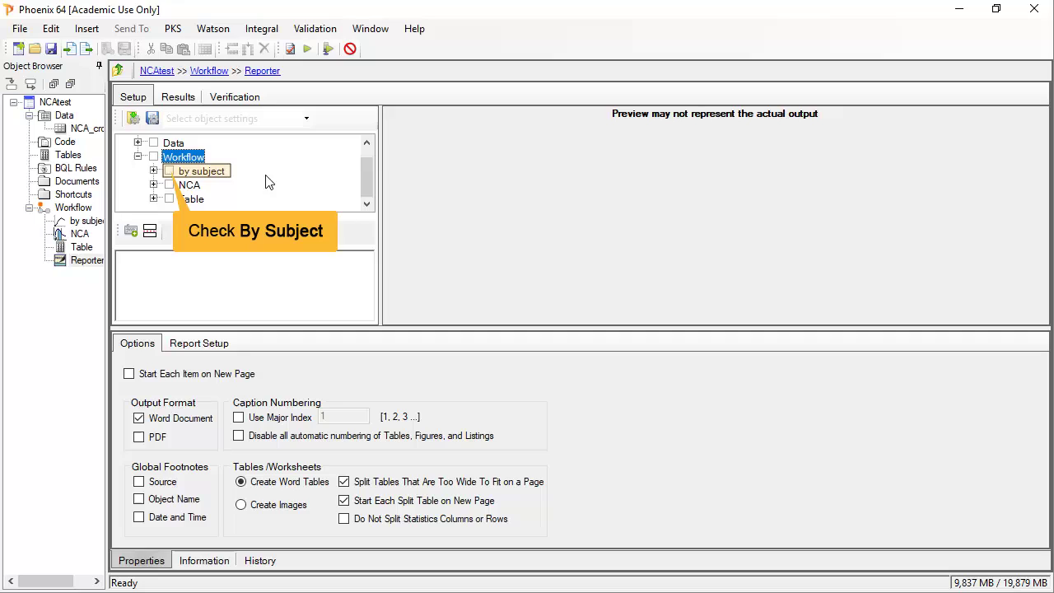
Include the by subject Plots.Output, the Table's Result Tables.Table and the NCA Text Output.Core output in the report.
{"action": "left_click", "coordinate": [169, 172]}
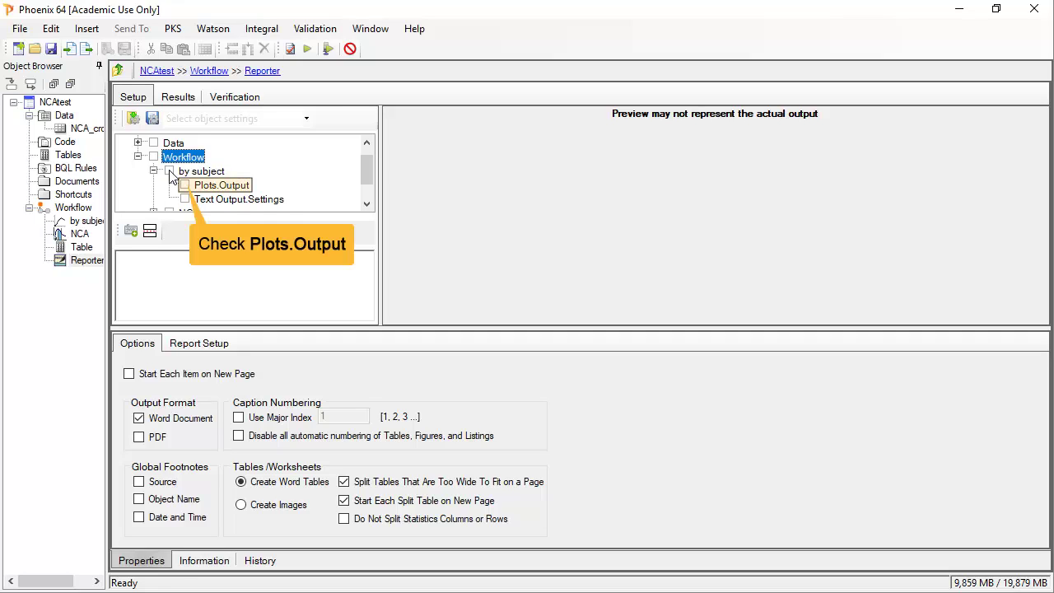
{"action": "left_click", "coordinate": [185, 186]}
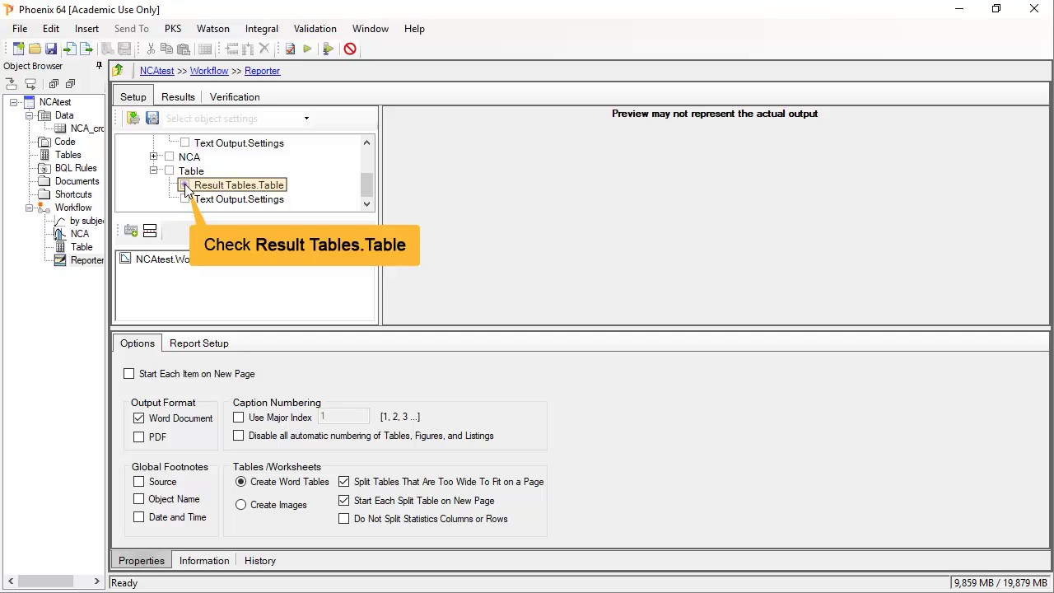
{"action": "left_click", "coordinate": [185, 186]}
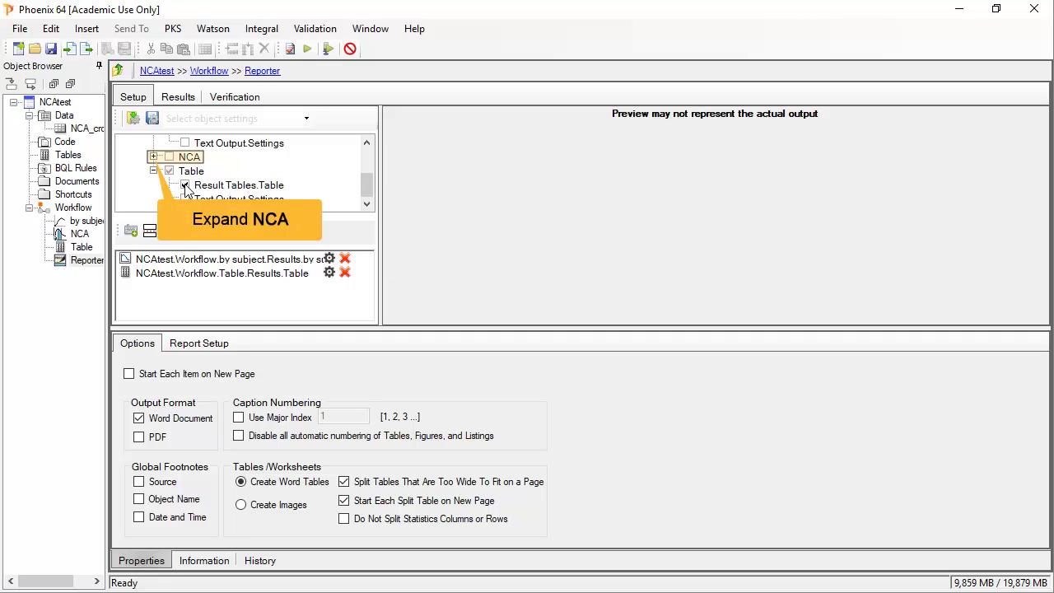
{"action": "left_click", "coordinate": [153, 157]}
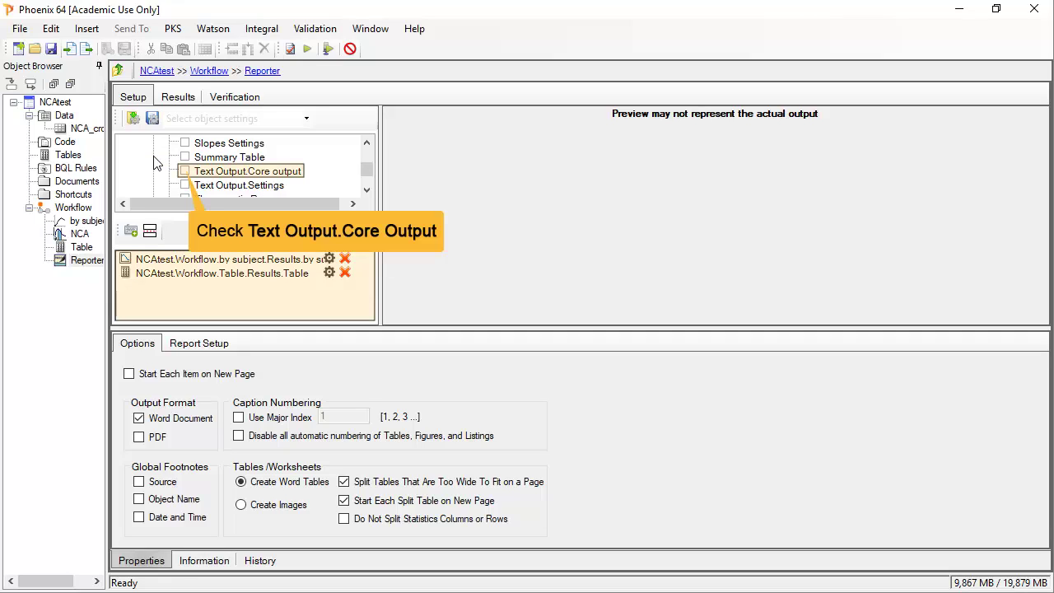
{"action": "left_click", "coordinate": [185, 171]}
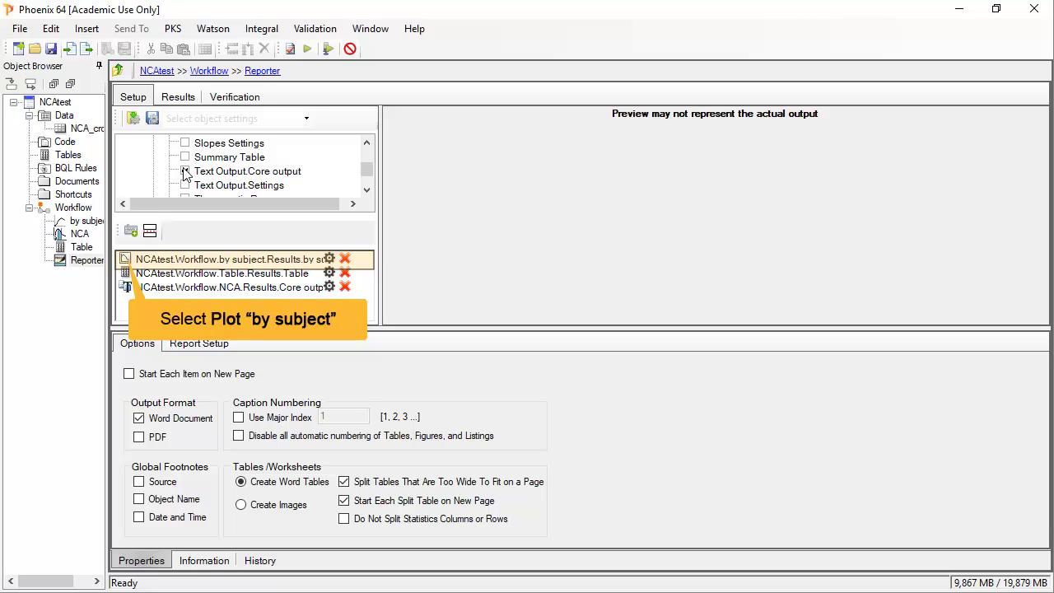
Set the by subject plot's report caption to "#1:Subject# following admin of #1:Formulation#", using the Subject and Formulation columns.
{"action": "left_click", "coordinate": [125, 260]}
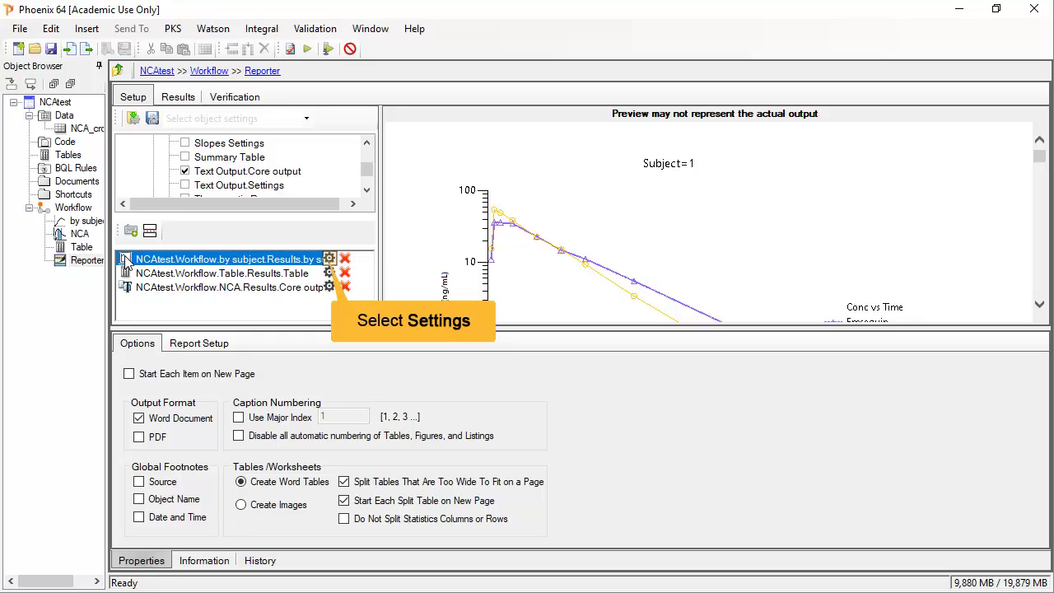
{"action": "left_click", "coordinate": [329, 260]}
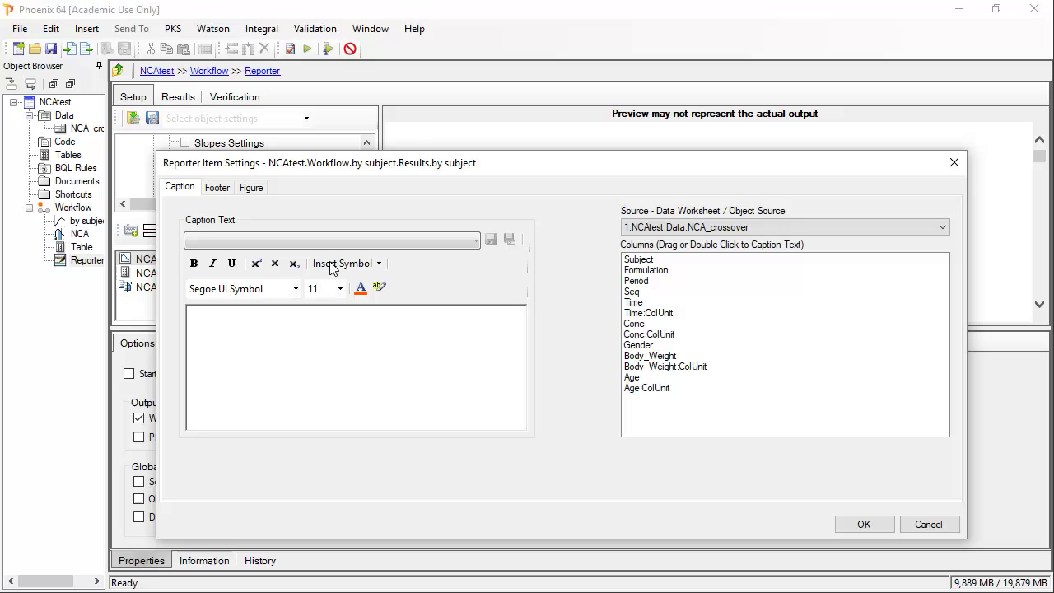
{"action": "left_click_drag", "start_coordinate": [642, 265], "coordinate": [447, 364]}
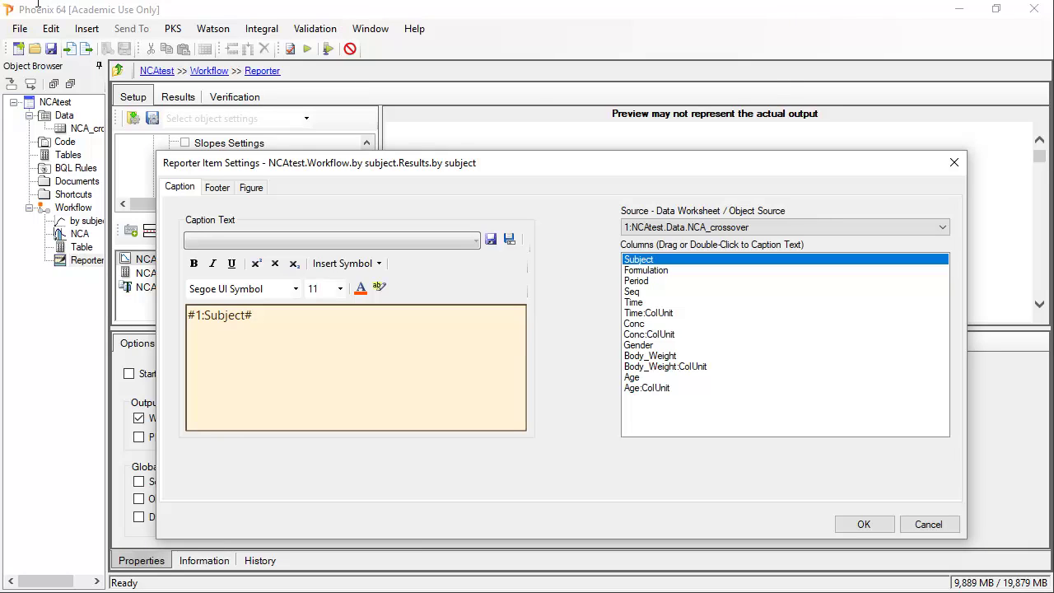
{"action": "left_click", "coordinate": [292, 317]}
{"action": "type", "text": "follow"}
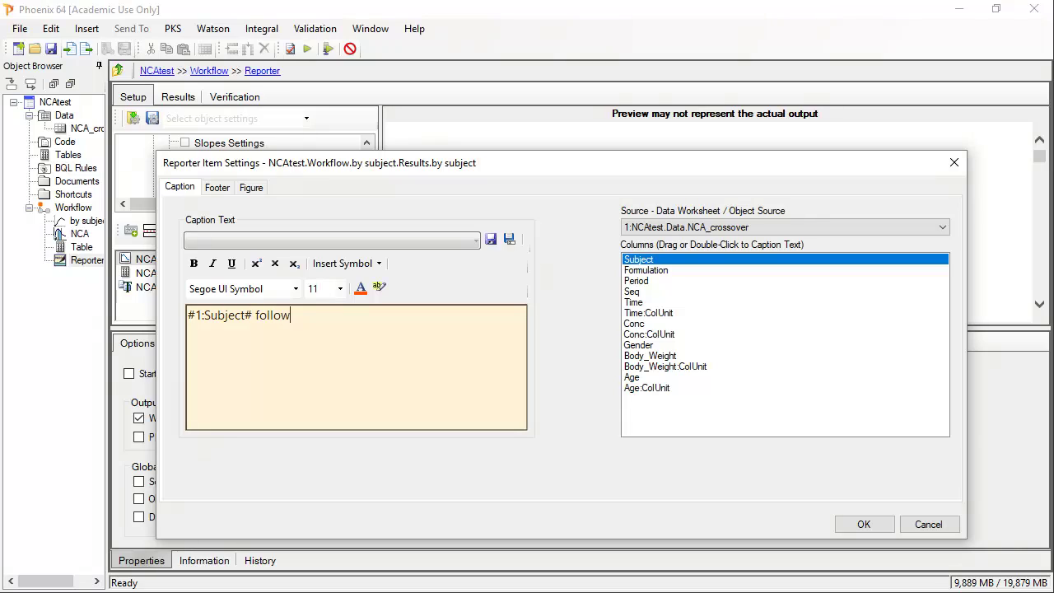
{"action": "type", "text": "ing admin of"}
{"action": "left_click_drag", "start_coordinate": [646, 270], "coordinate": [489, 337]}
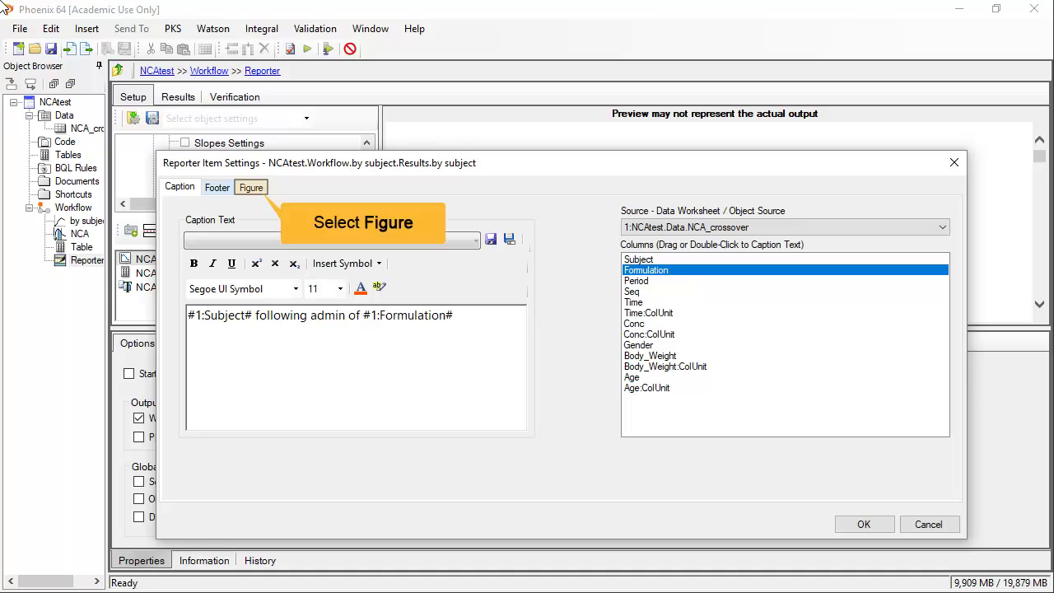
Arrange the by subject plot's figures in a lattice and accept the item settings.
{"action": "left_click", "coordinate": [252, 189]}
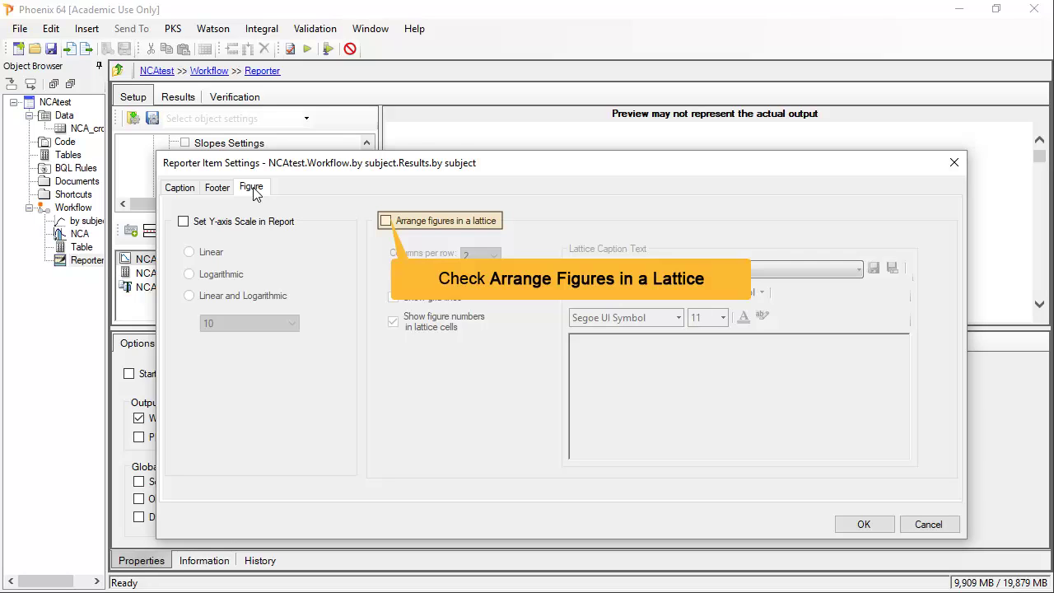
{"action": "left_click", "coordinate": [387, 222]}
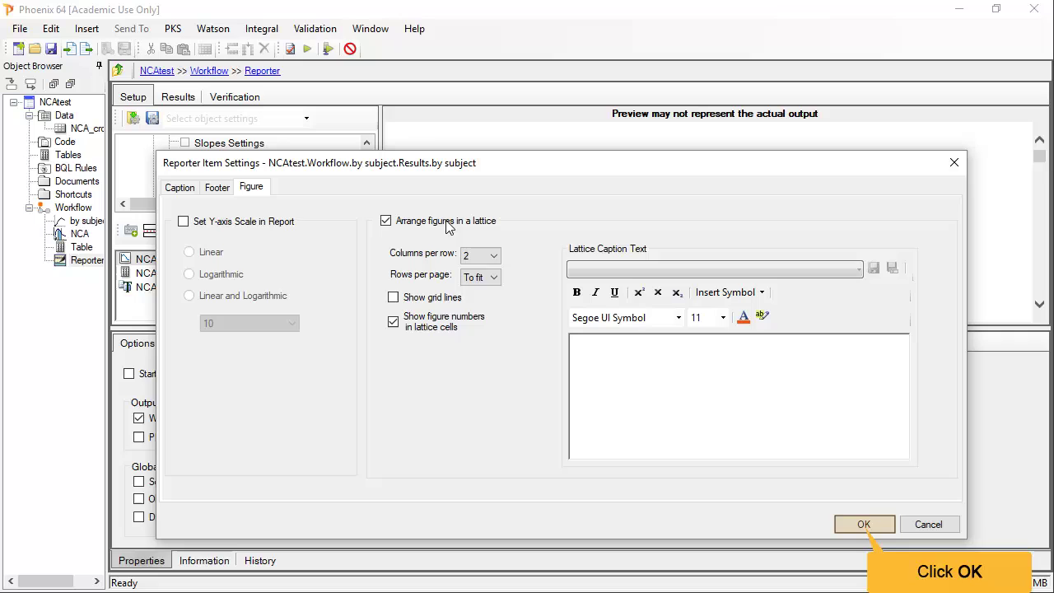
{"action": "left_click", "coordinate": [863, 524]}
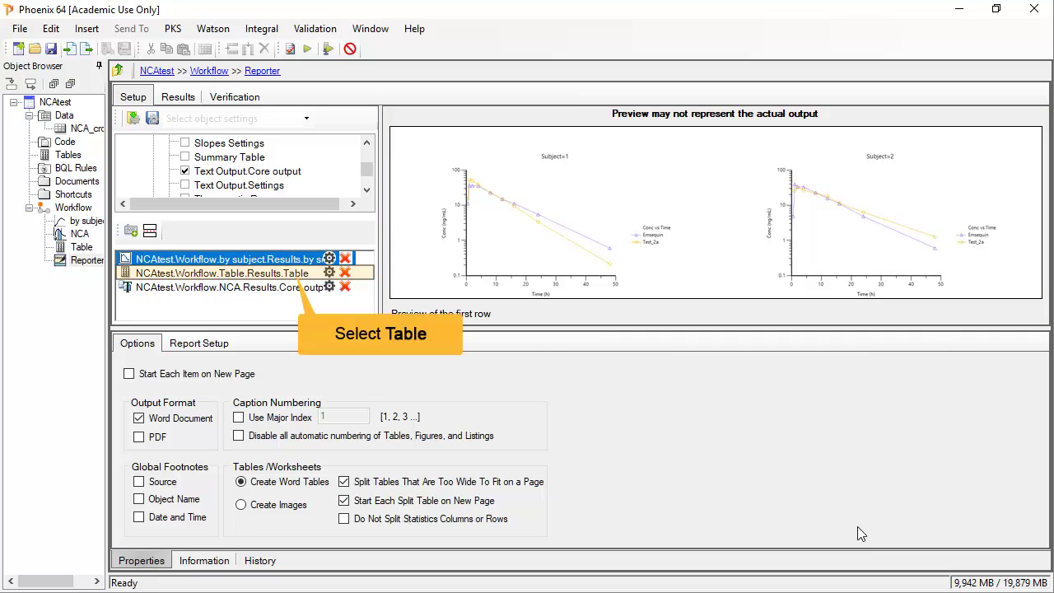
Move the Table result above the by subject plot in the report order and enable the Date and Time global footnote.
{"action": "left_click", "coordinate": [289, 275]}
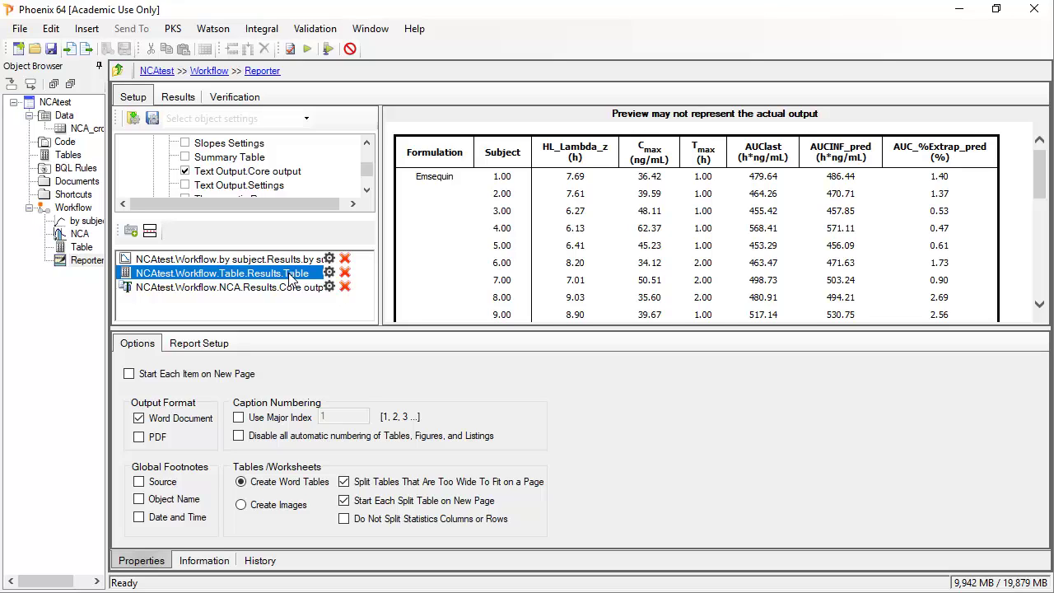
{"action": "left_click_drag", "start_coordinate": [289, 279], "coordinate": [278, 257]}
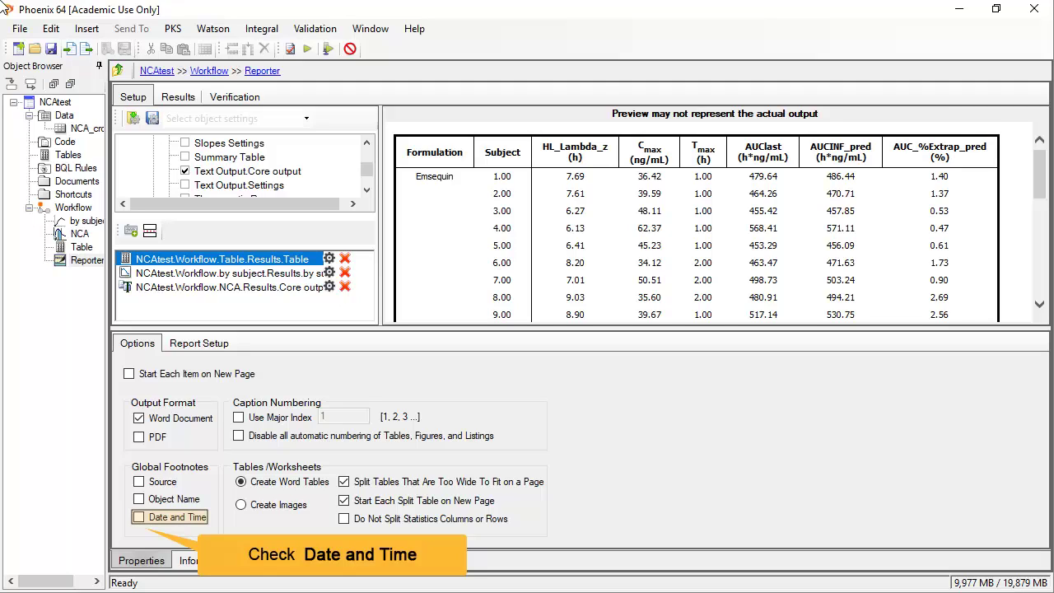
{"action": "left_click", "coordinate": [139, 517]}
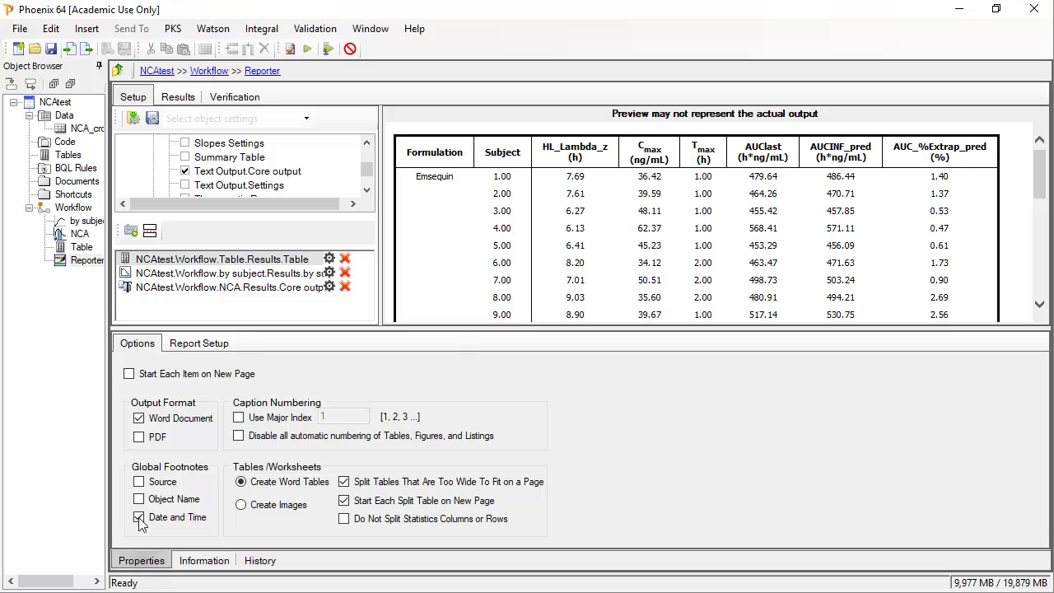
Turn off Table and Figure Caption Listings in the report setup, and execute the Reporter to review the table pages.
{"action": "left_click", "coordinate": [202, 349]}
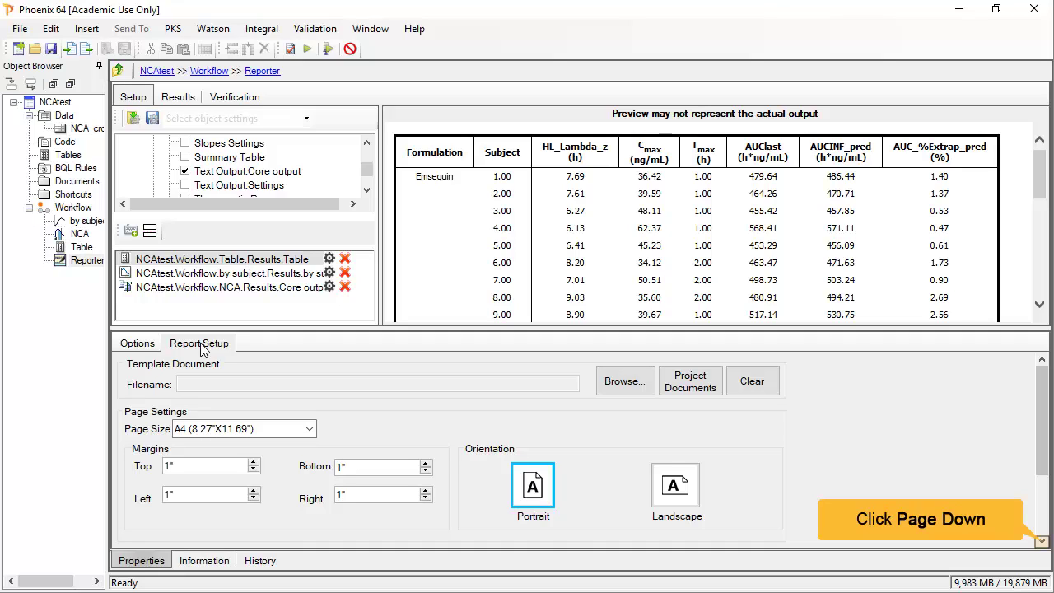
{"action": "left_click", "coordinate": [1042, 541]}
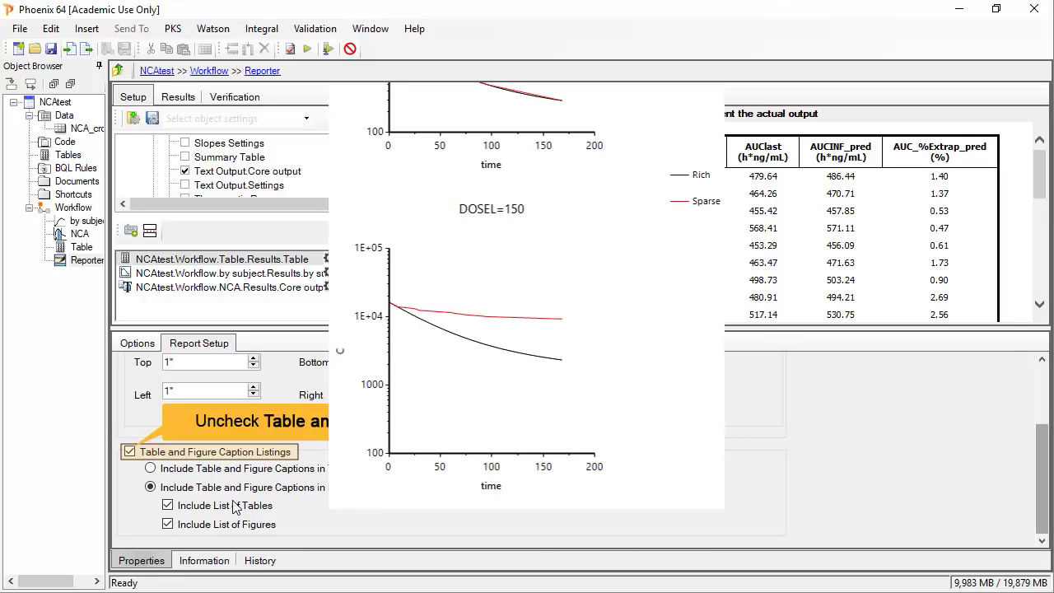
{"action": "left_click", "coordinate": [130, 452]}
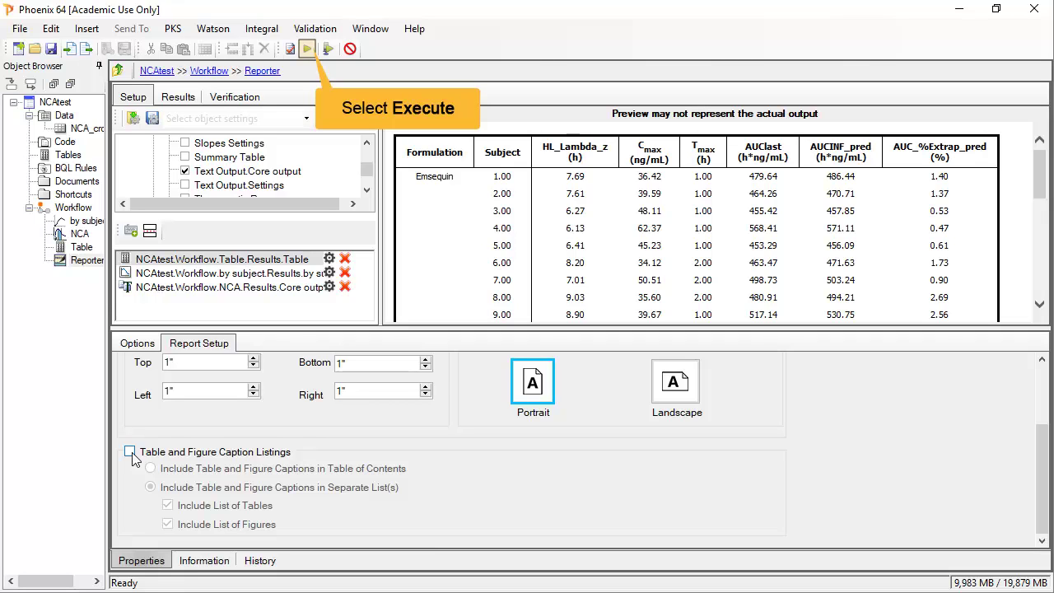
{"action": "left_click", "coordinate": [307, 50]}
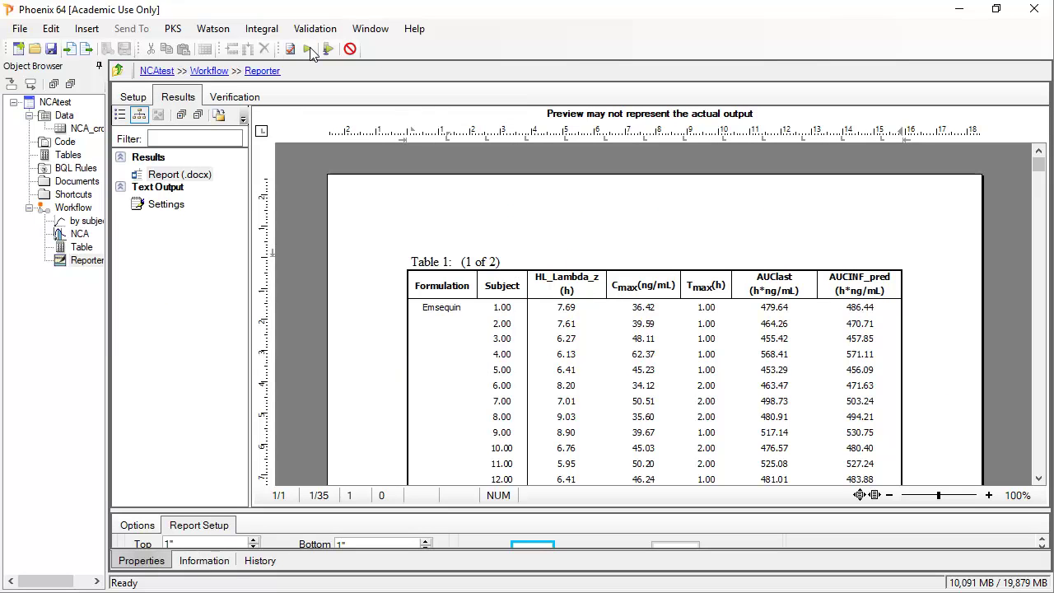
{"action": "left_click", "coordinate": [1039, 479]}
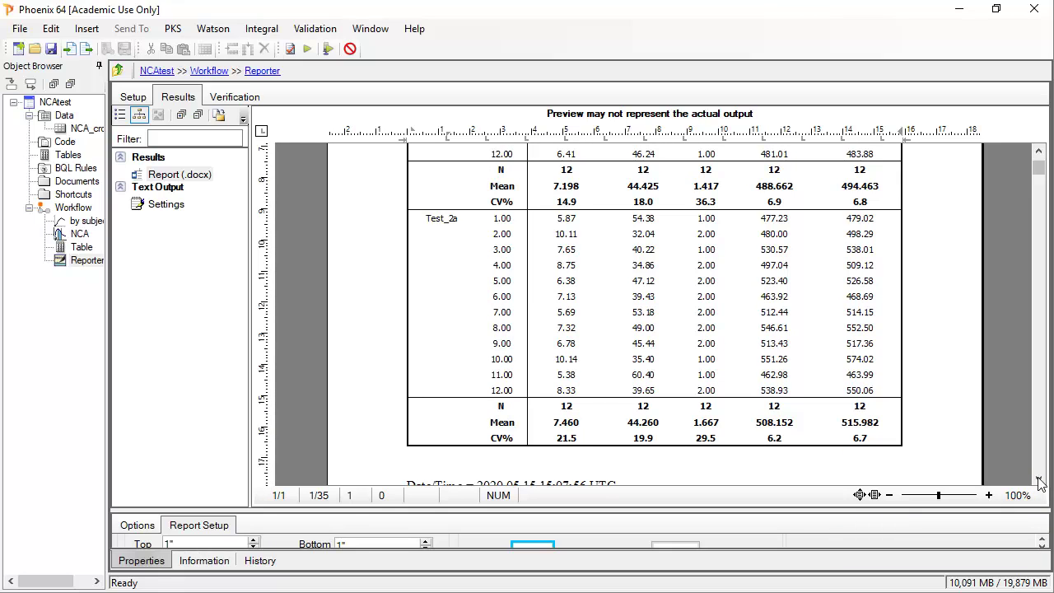
{"action": "left_click", "coordinate": [1039, 478]}
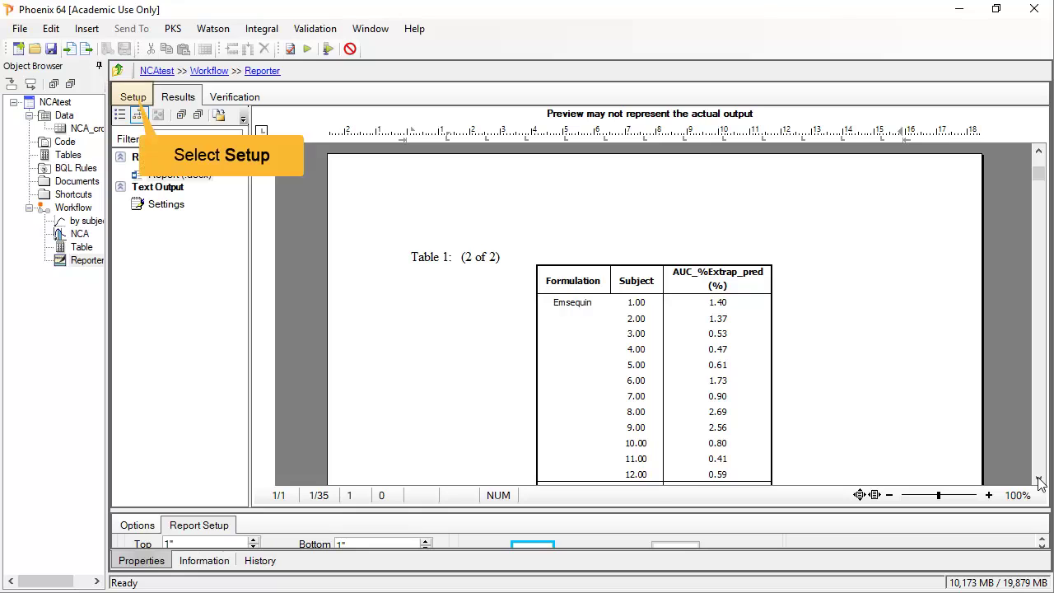
Insert a section page break before the Table result in the report and set its orientation to Landscape.
{"action": "left_click", "coordinate": [132, 97]}
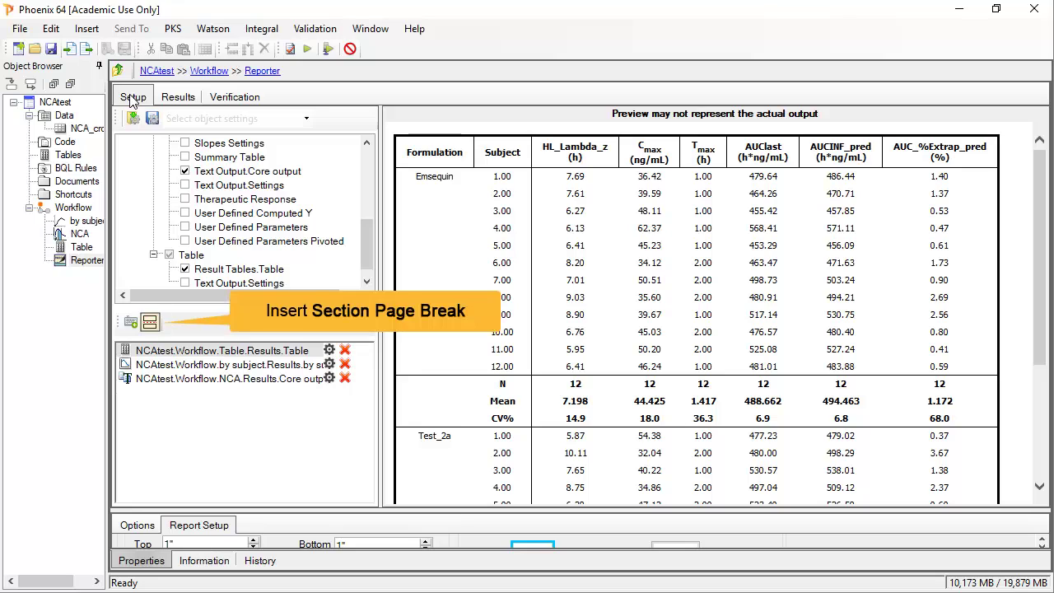
{"action": "left_click", "coordinate": [150, 322]}
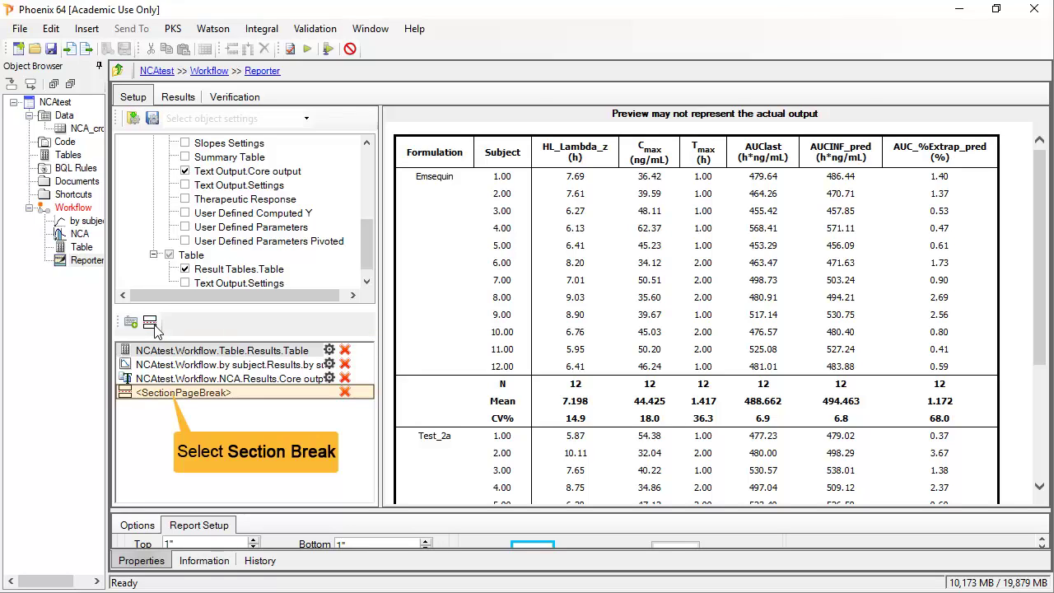
{"action": "left_click_drag", "start_coordinate": [168, 393], "coordinate": [163, 350]}
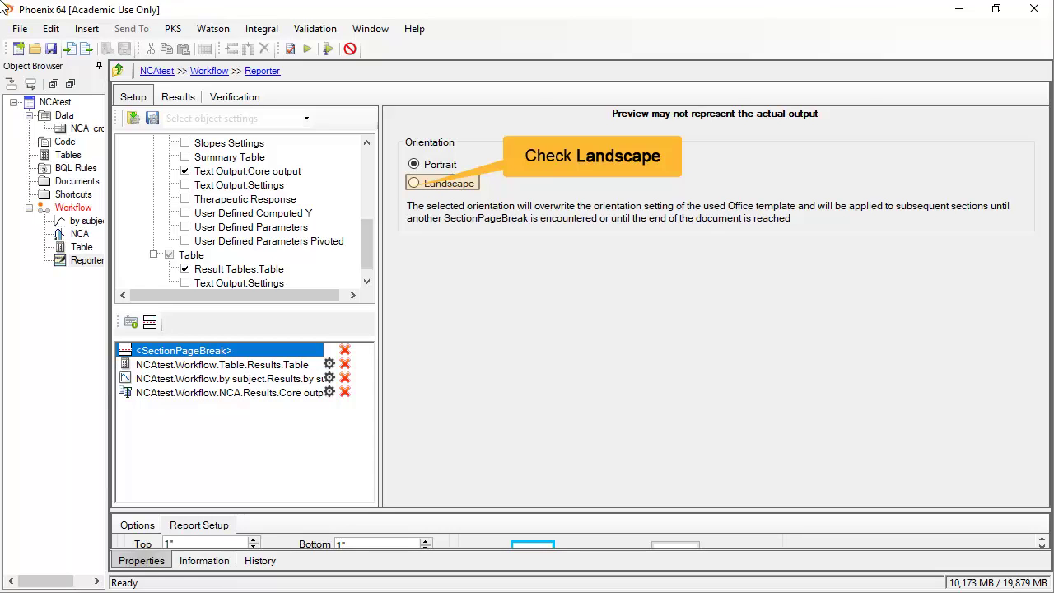
{"action": "left_click", "coordinate": [414, 184]}
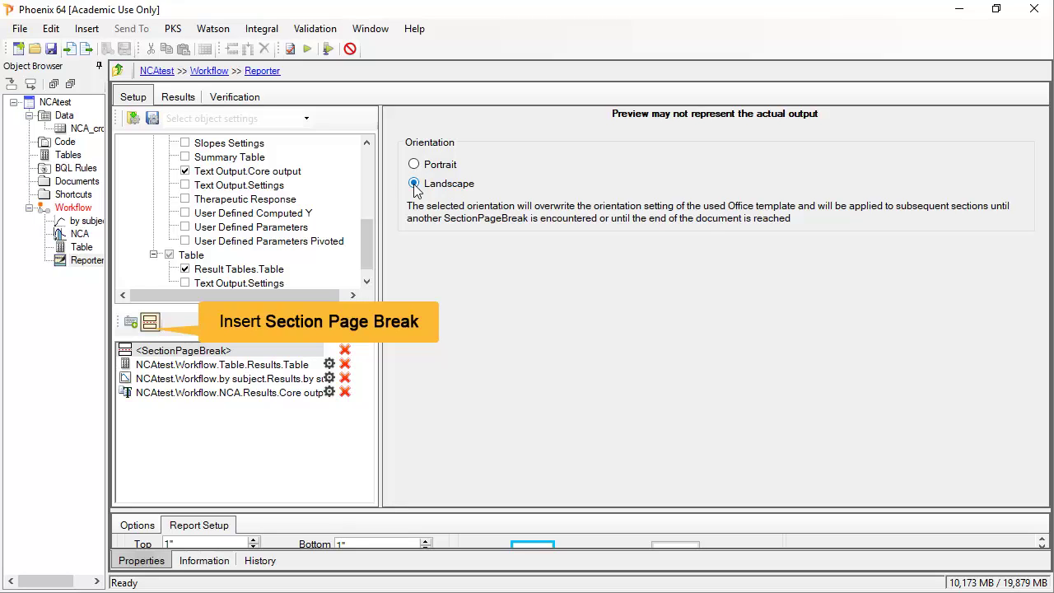
Insert a Portrait section page break between the Table result and the by subject plot, and execute the Reporter again.
{"action": "left_click", "coordinate": [149, 321]}
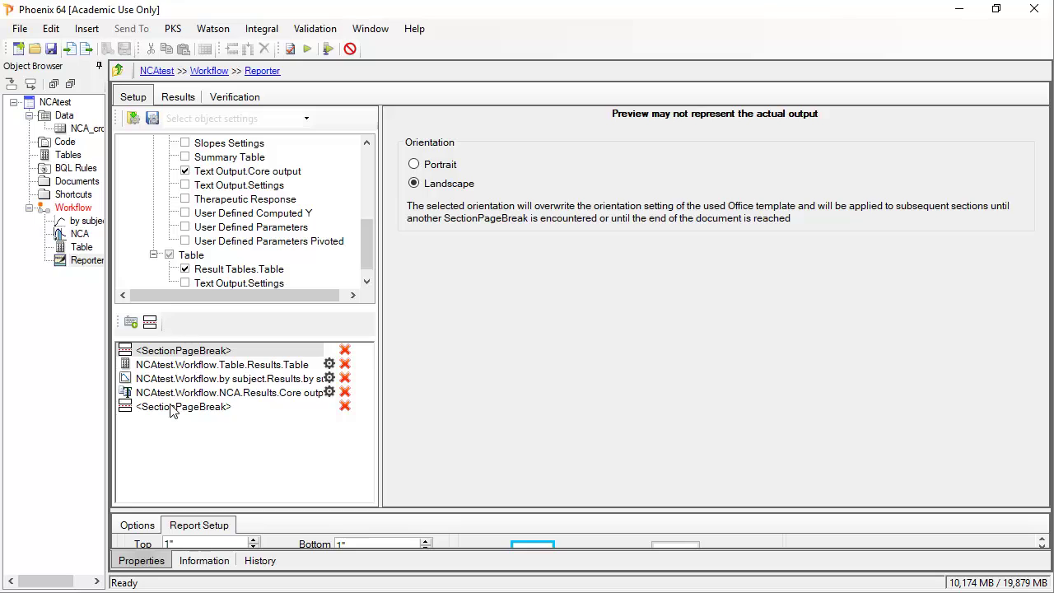
{"action": "left_click_drag", "start_coordinate": [171, 407], "coordinate": [171, 380]}
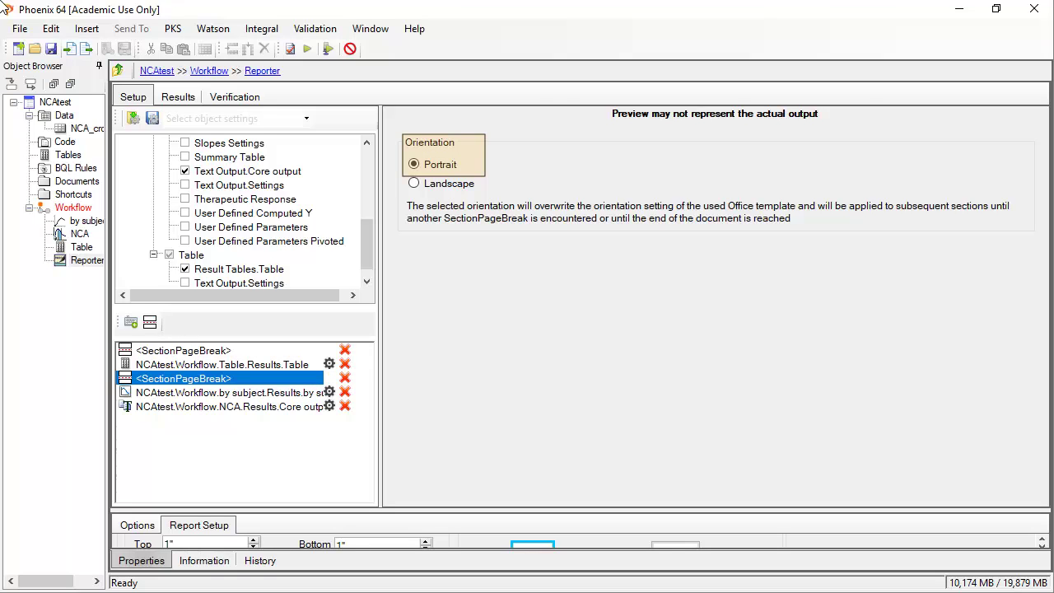
{"action": "left_click", "coordinate": [305, 50]}
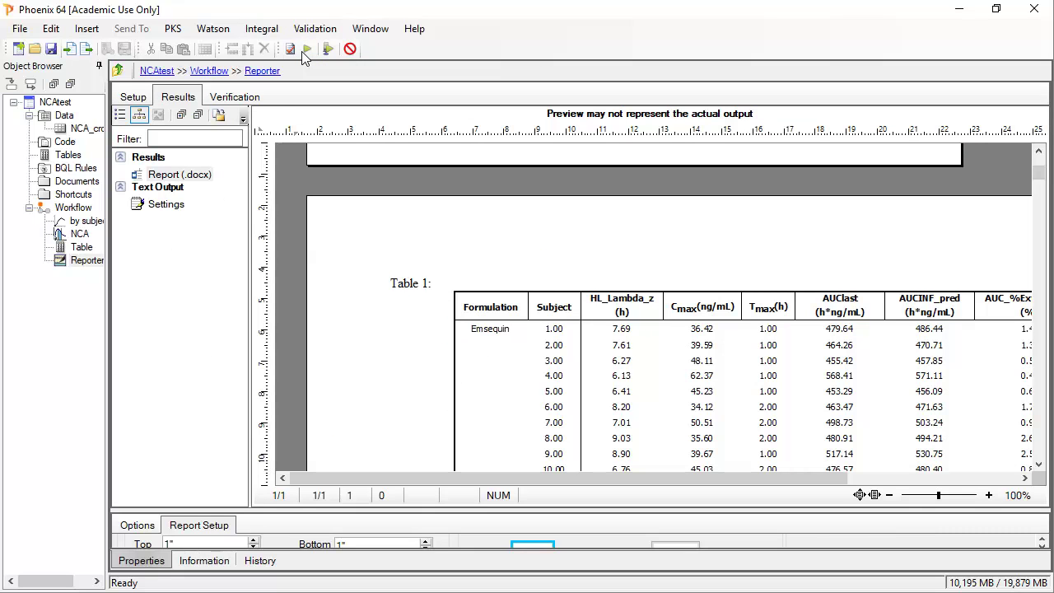
Export the generated report to the evaluation folder as Report.docx.
{"action": "right_click", "coordinate": [140, 175]}
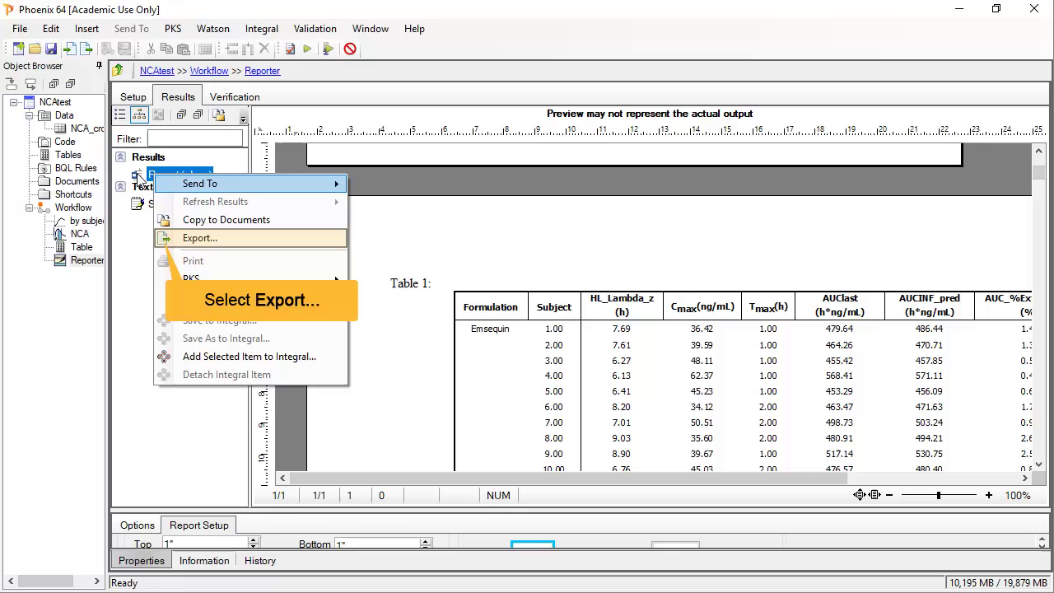
{"action": "left_click", "coordinate": [164, 239]}
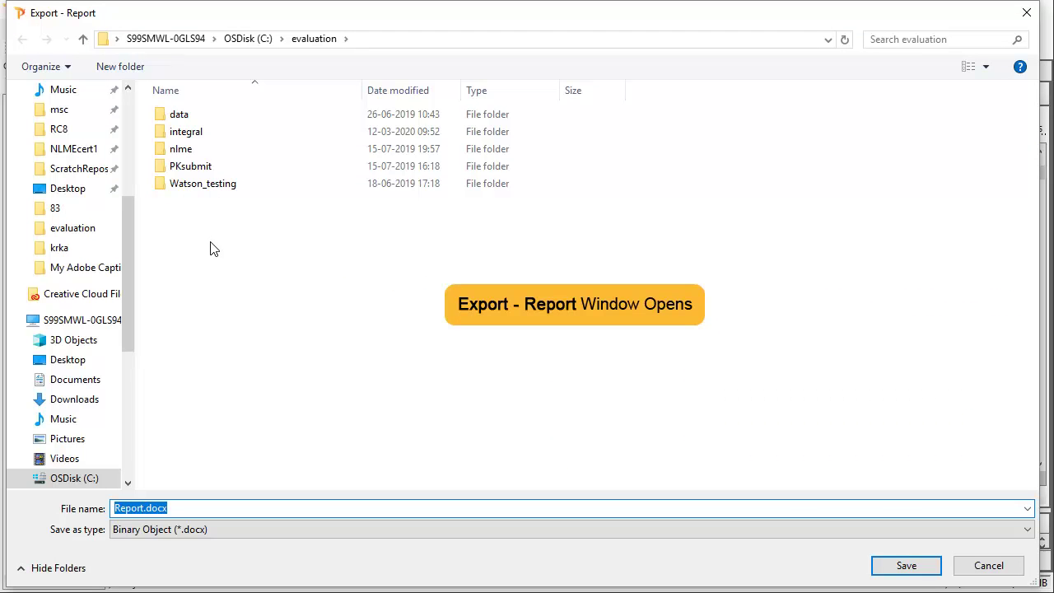
{"action": "left_click", "coordinate": [894, 568]}
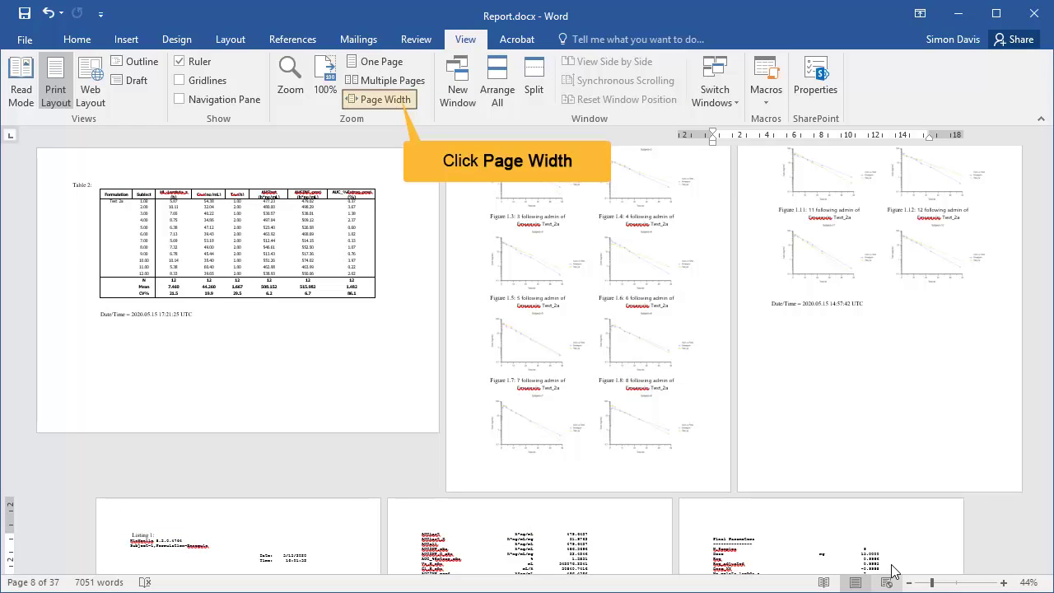
In Word, show Report.docx at page width and examine the table's date footnote and the captioned figure lattice.
{"action": "left_click", "coordinate": [396, 103]}
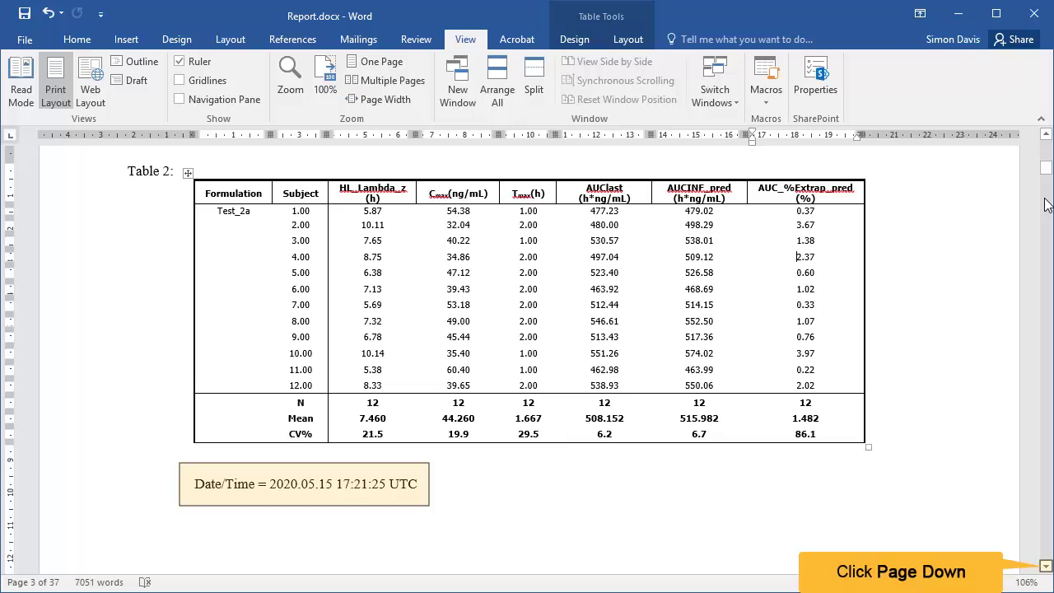
{"action": "left_click", "coordinate": [1046, 567]}
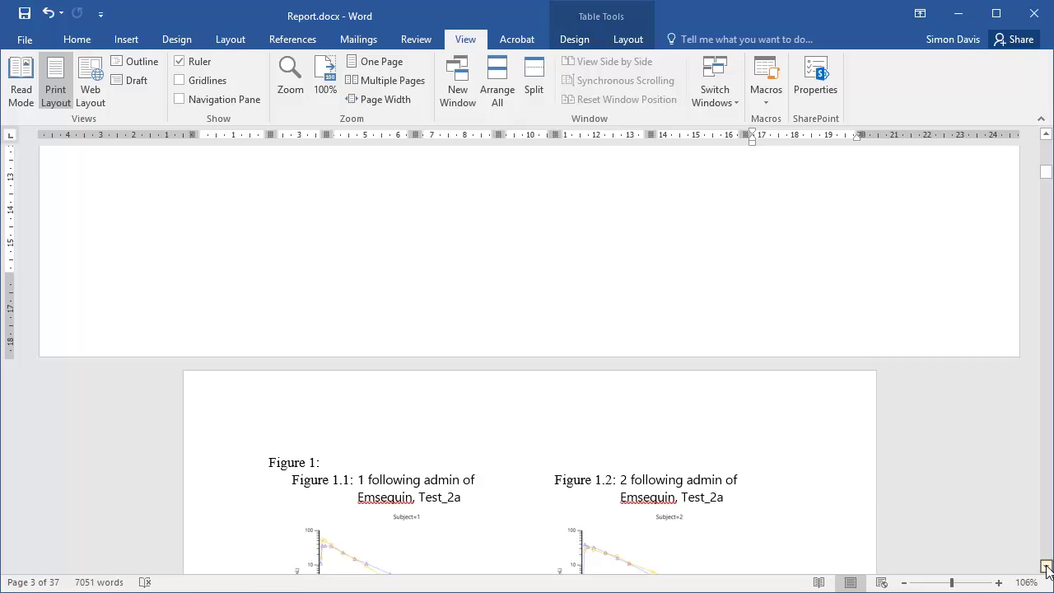
{"action": "left_click", "coordinate": [1047, 567]}
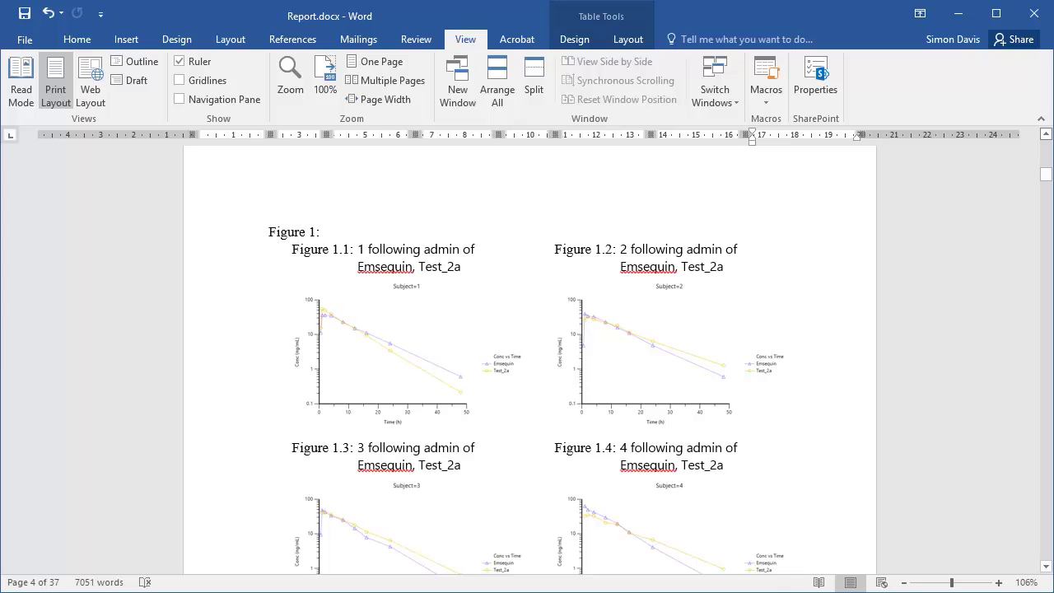